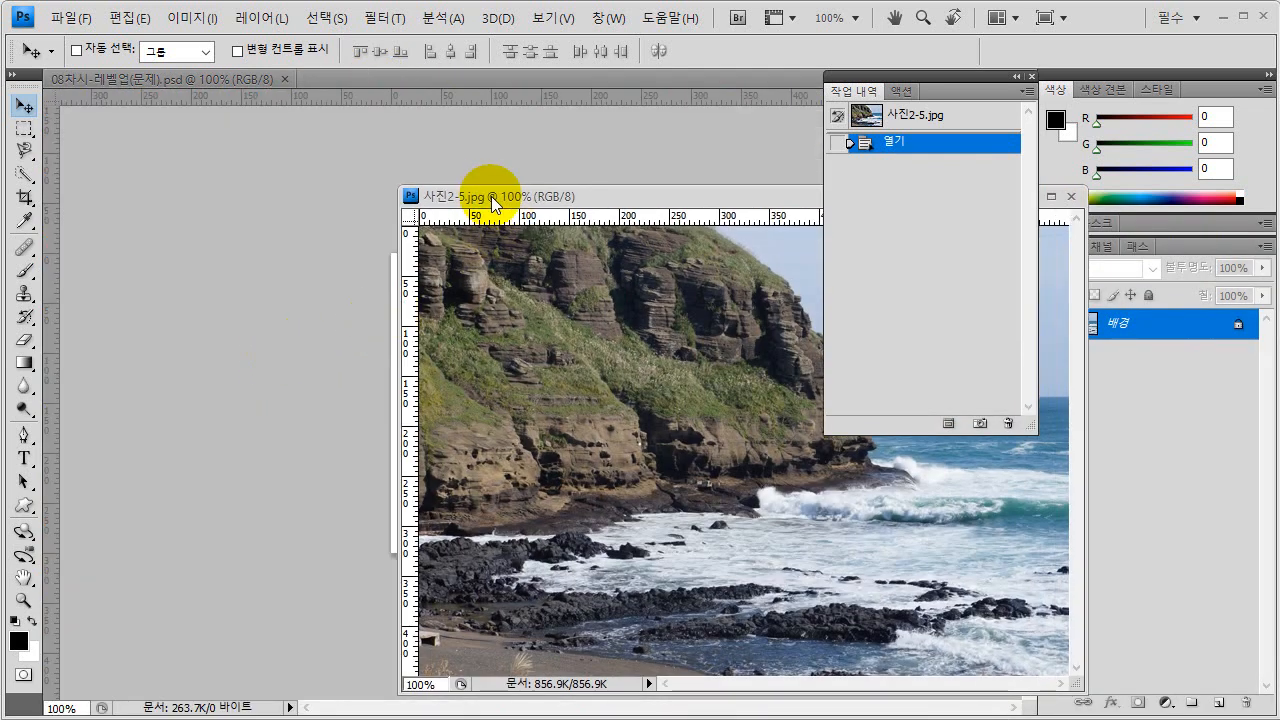
- Float the 08차시-레벨업(문제).psd document in its own window and set its canvas size to 650 by 350 pixels
click(194, 85)
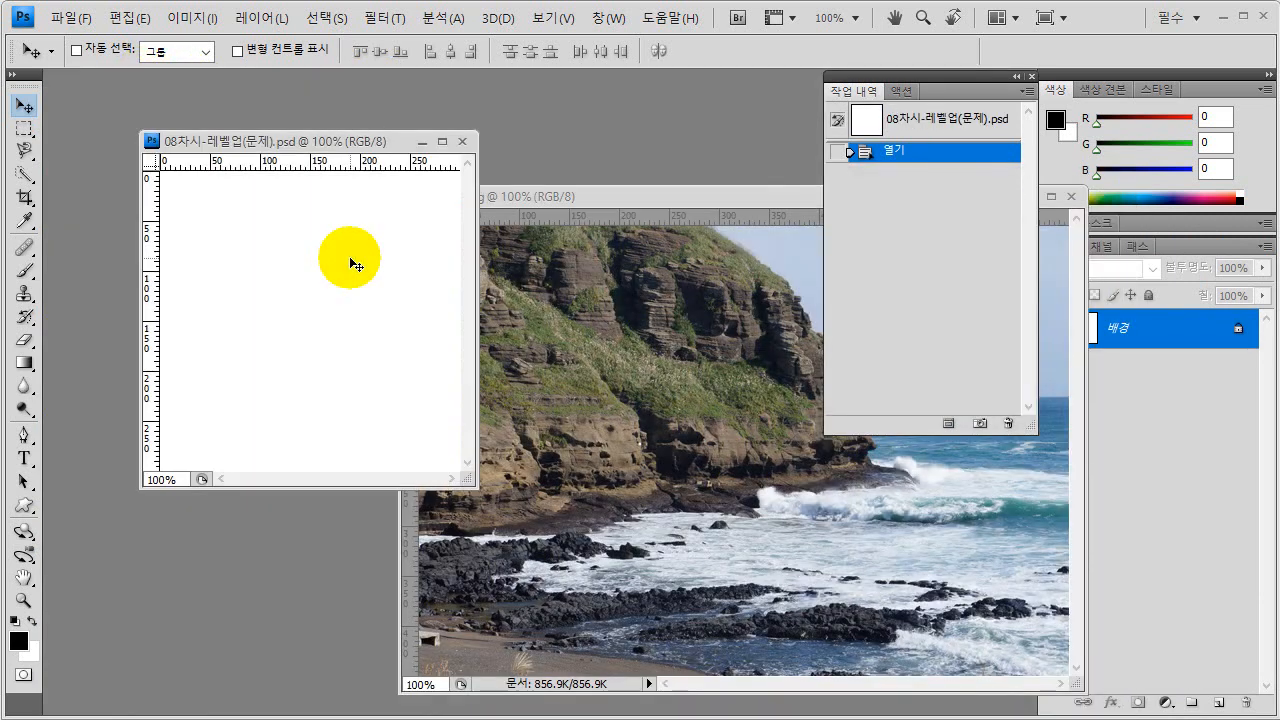
drag(289, 143, 229, 132)
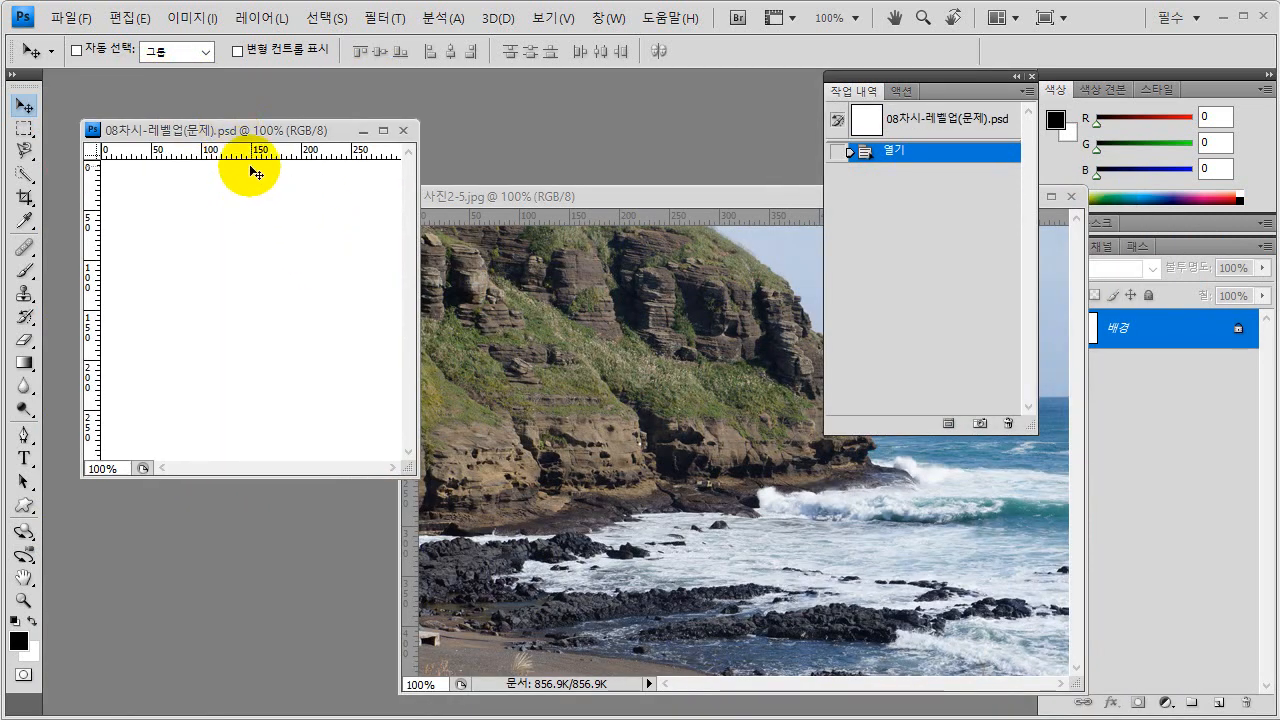
click(195, 18)
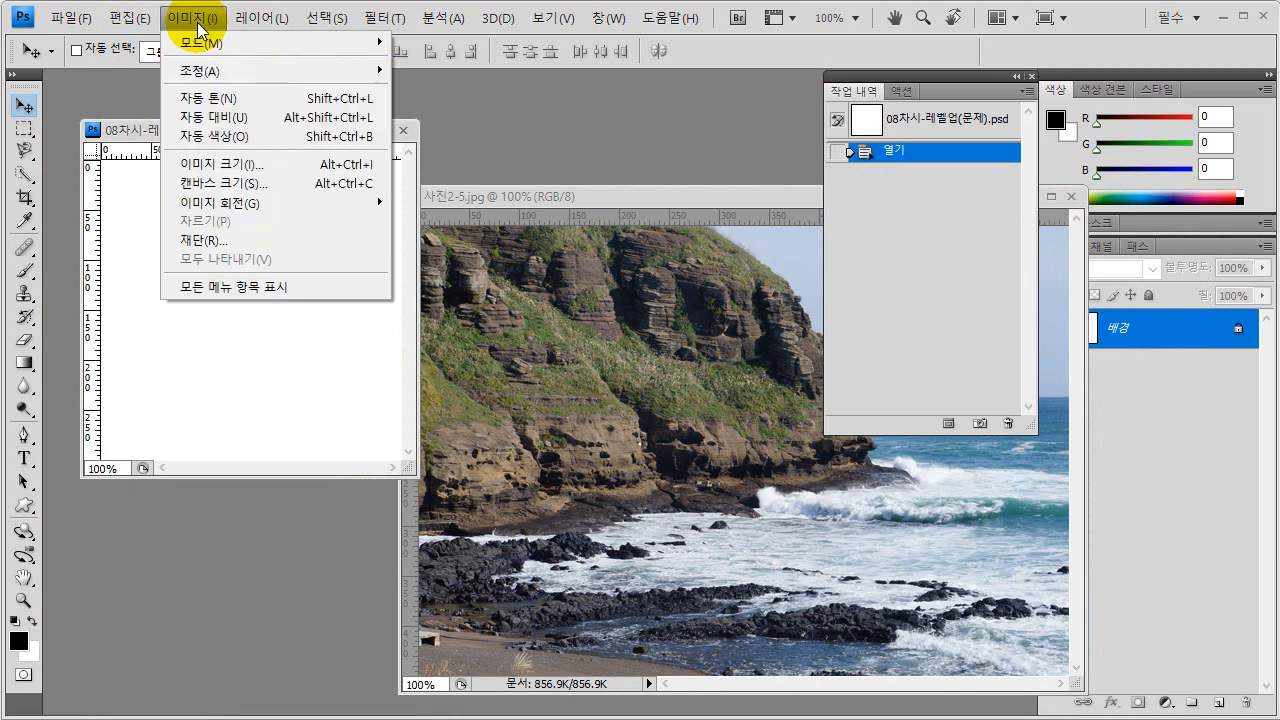
click(218, 185)
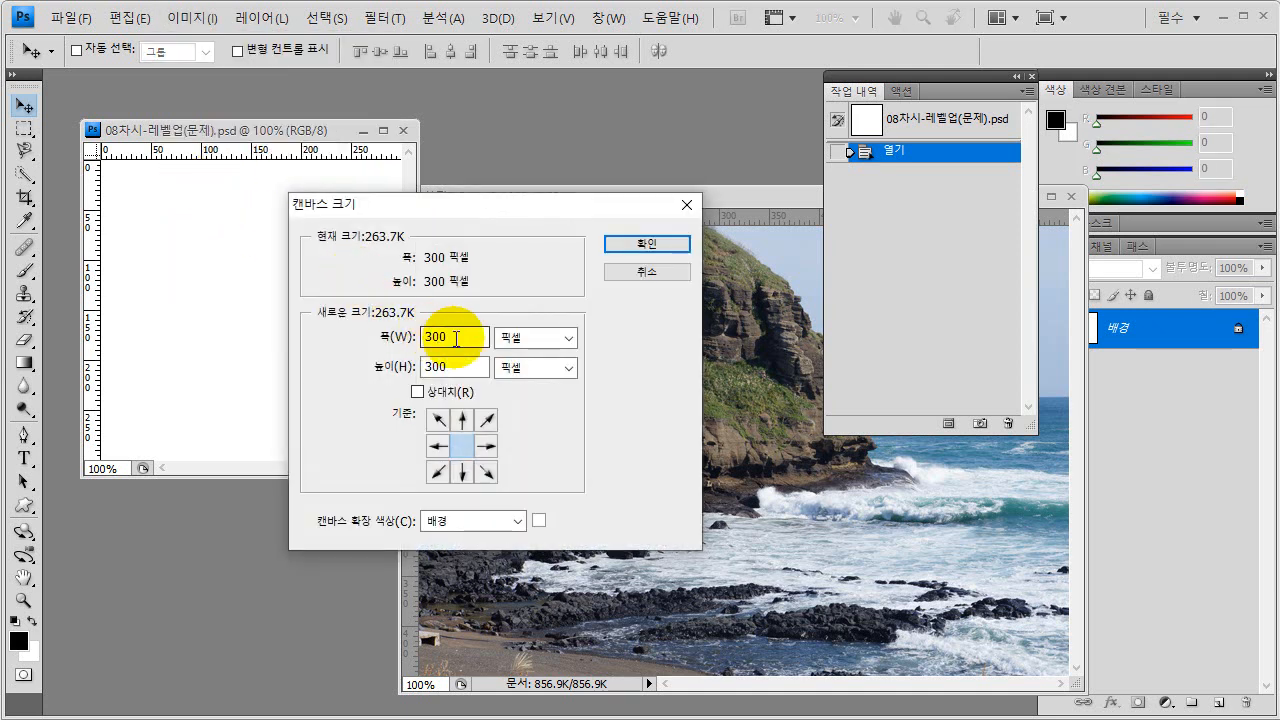
double_click(445, 337)
text(650)
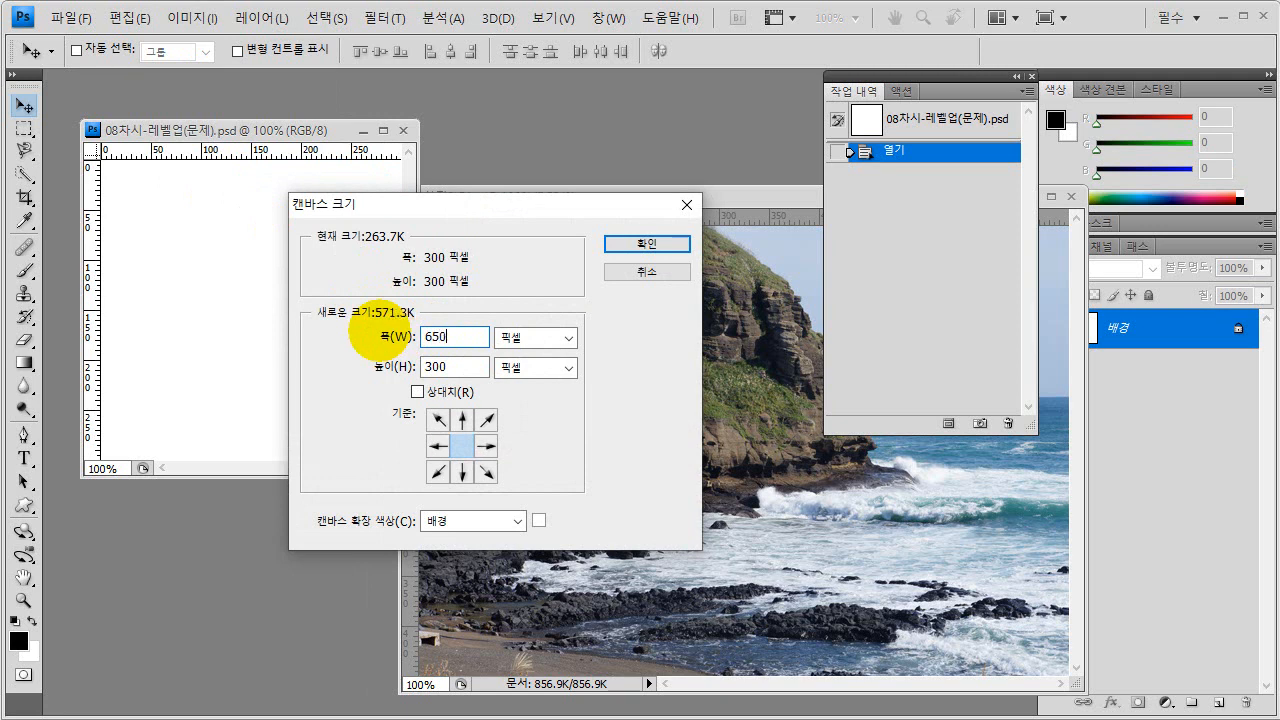
key(Tab)
text(350)
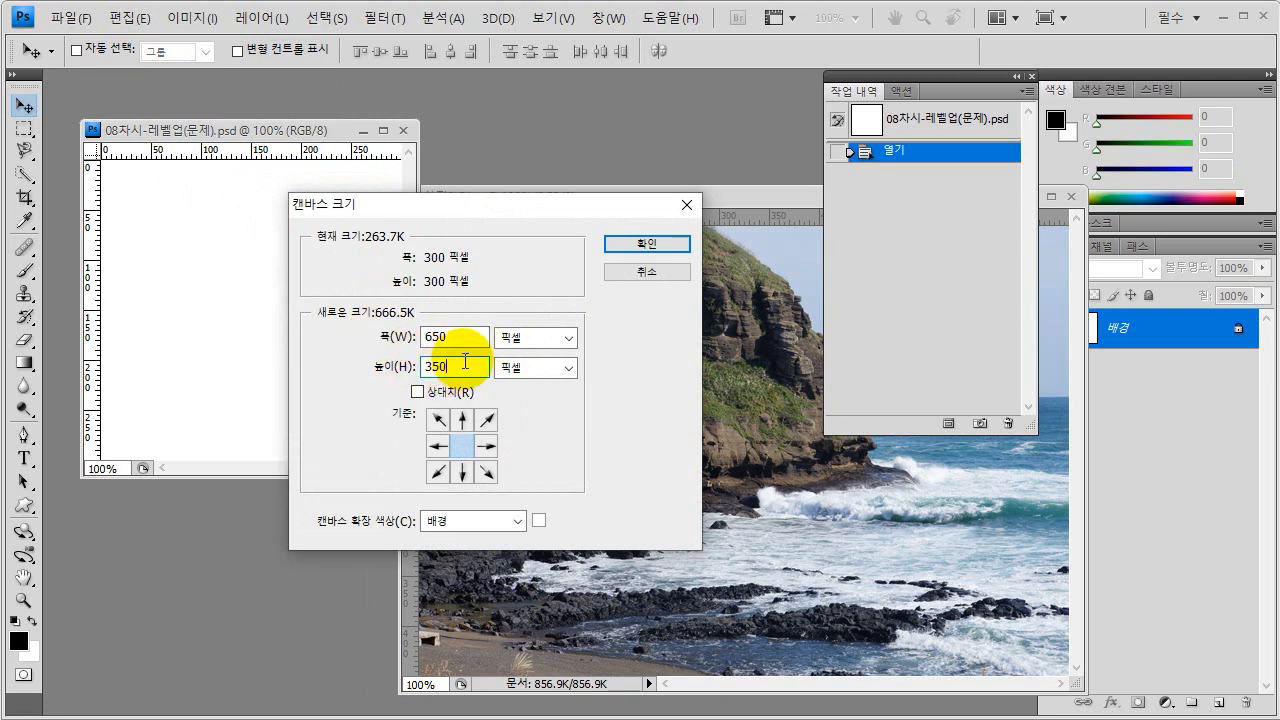
click(444, 334)
click(445, 367)
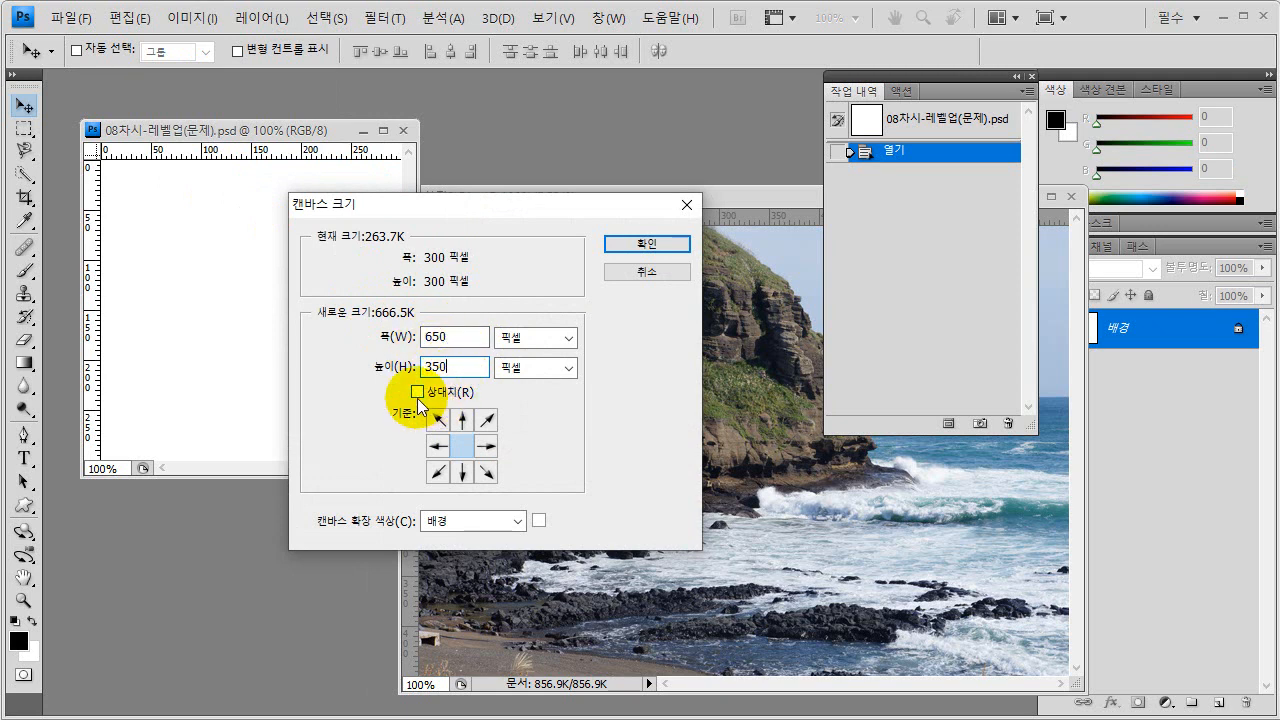
click(648, 246)
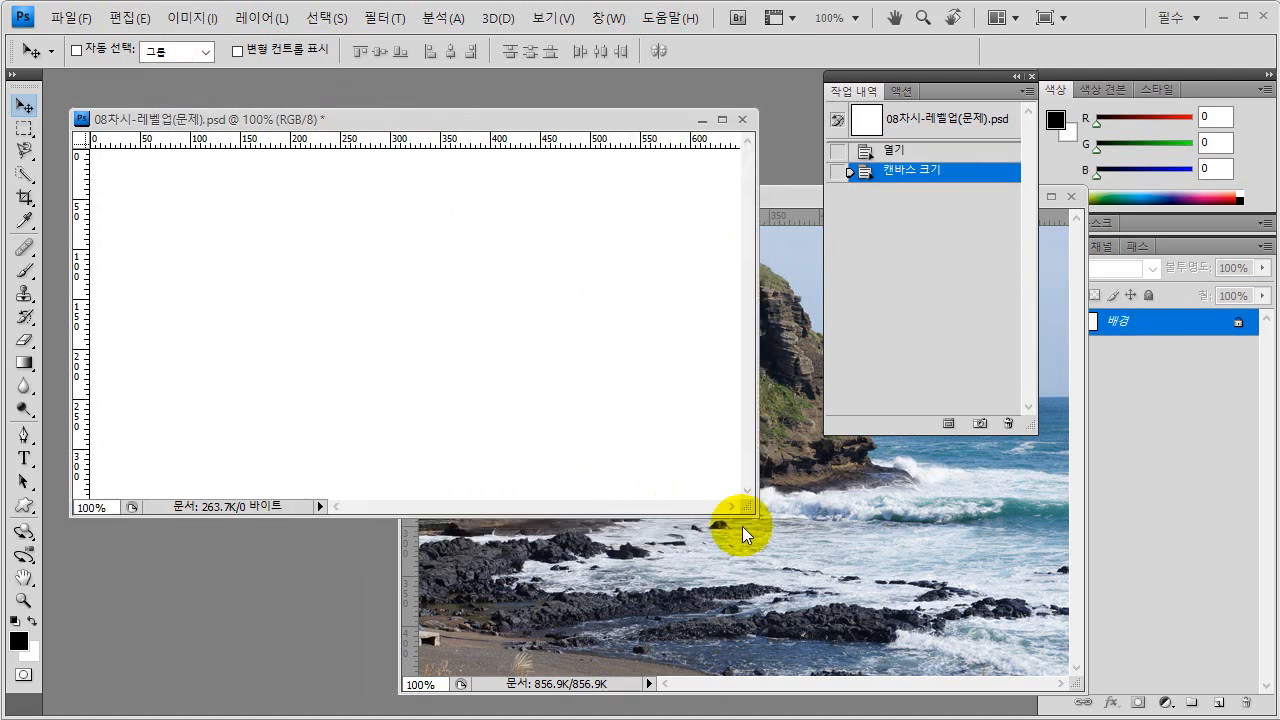
drag(752, 515, 812, 587)
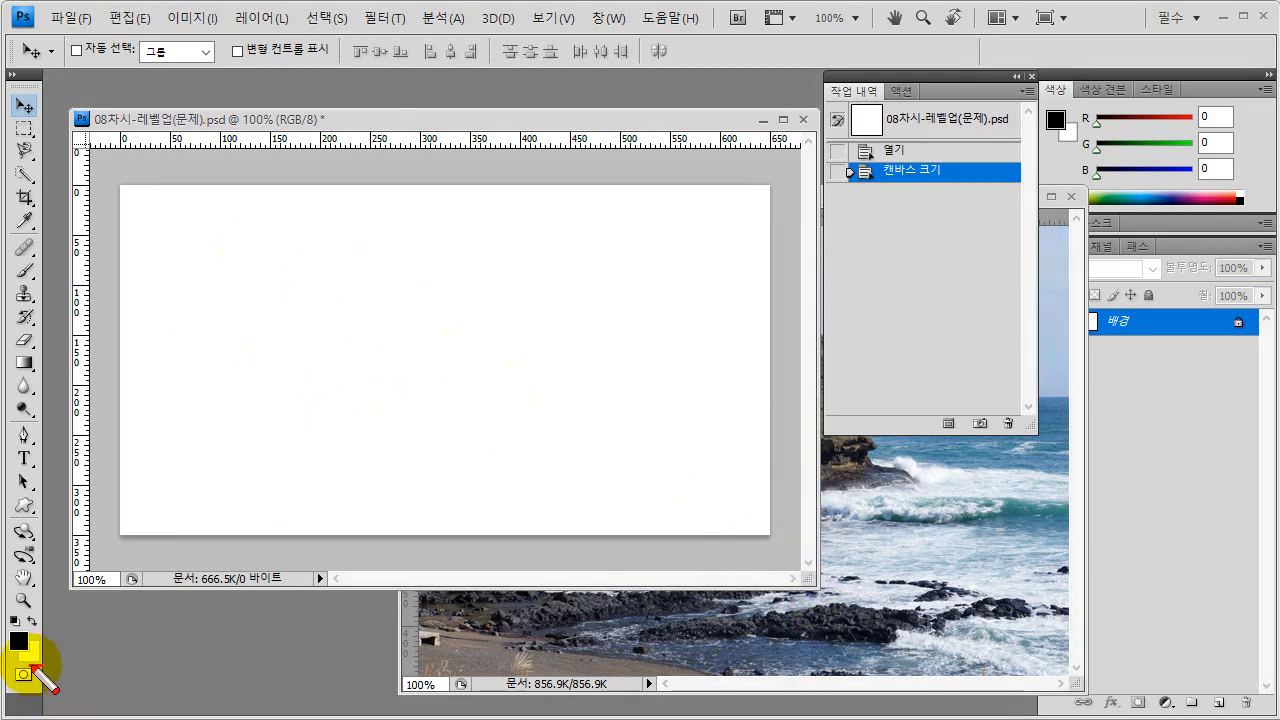
click(19, 638)
mouse_move(20, 640)
mouse_down()
mouse_move(150, 559)
mouse_move(172, 529)
mouse_move(168, 541)
mouse_move(194, 557)
mouse_move(202, 527)
mouse_move(230, 517)
mouse_move(246, 556)
mouse_move(238, 544)
mouse_move(305, 515)
mouse_move(300, 555)
mouse_up()
mouse_move(40, 658)
mouse_down()
mouse_move(195, 670)
mouse_move(228, 664)
mouse_move(272, 627)
mouse_move(285, 658)
mouse_up()
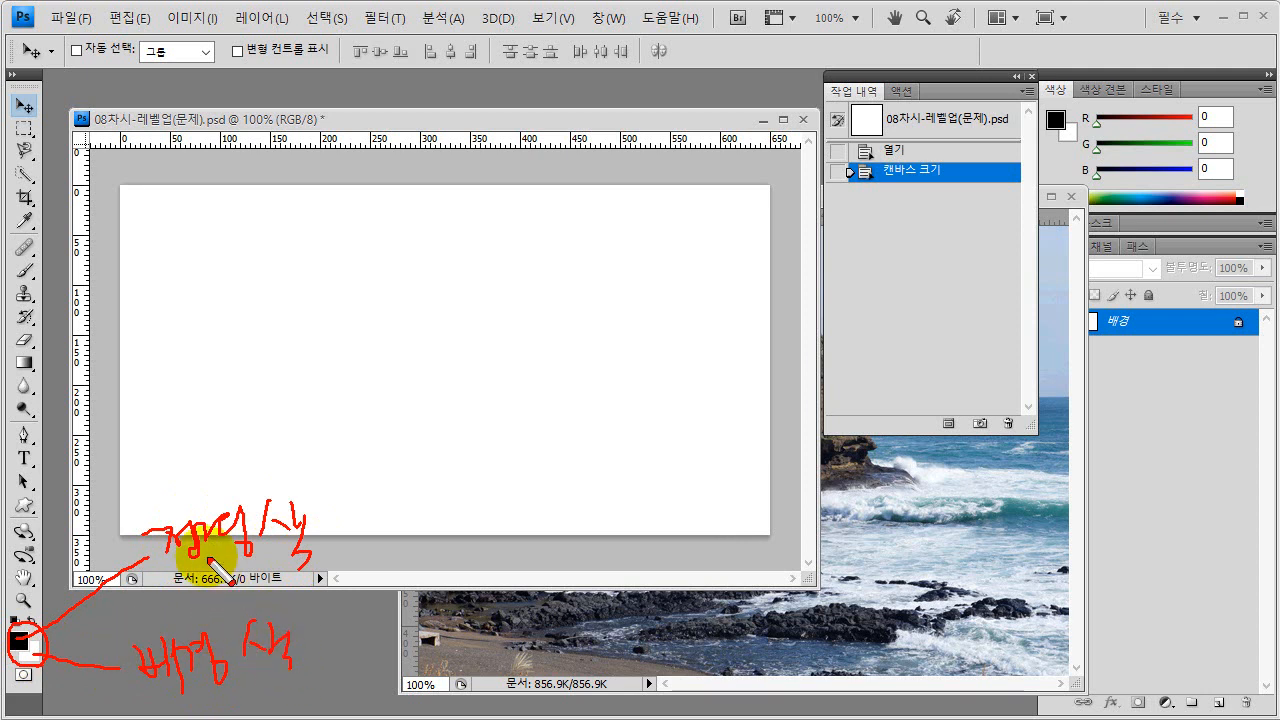
drag(150, 566, 345, 547)
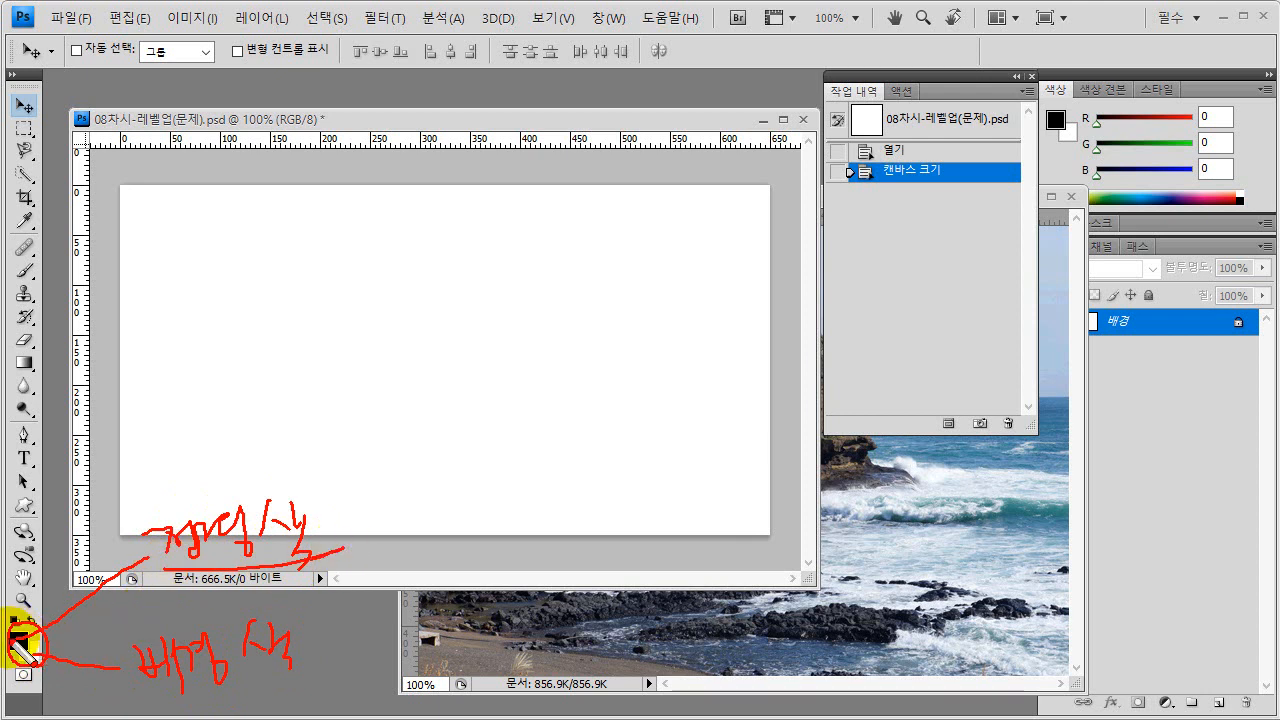
mouse_move(162, 420)
mouse_down()
mouse_move(161, 454)
mouse_move(196, 430)
mouse_move(229, 464)
mouse_move(256, 441)
mouse_move(253, 484)
mouse_move(259, 466)
mouse_move(316, 442)
mouse_move(323, 487)
mouse_move(239, 509)
mouse_move(110, 408)
mouse_move(377, 403)
mouse_move(383, 517)
mouse_up()
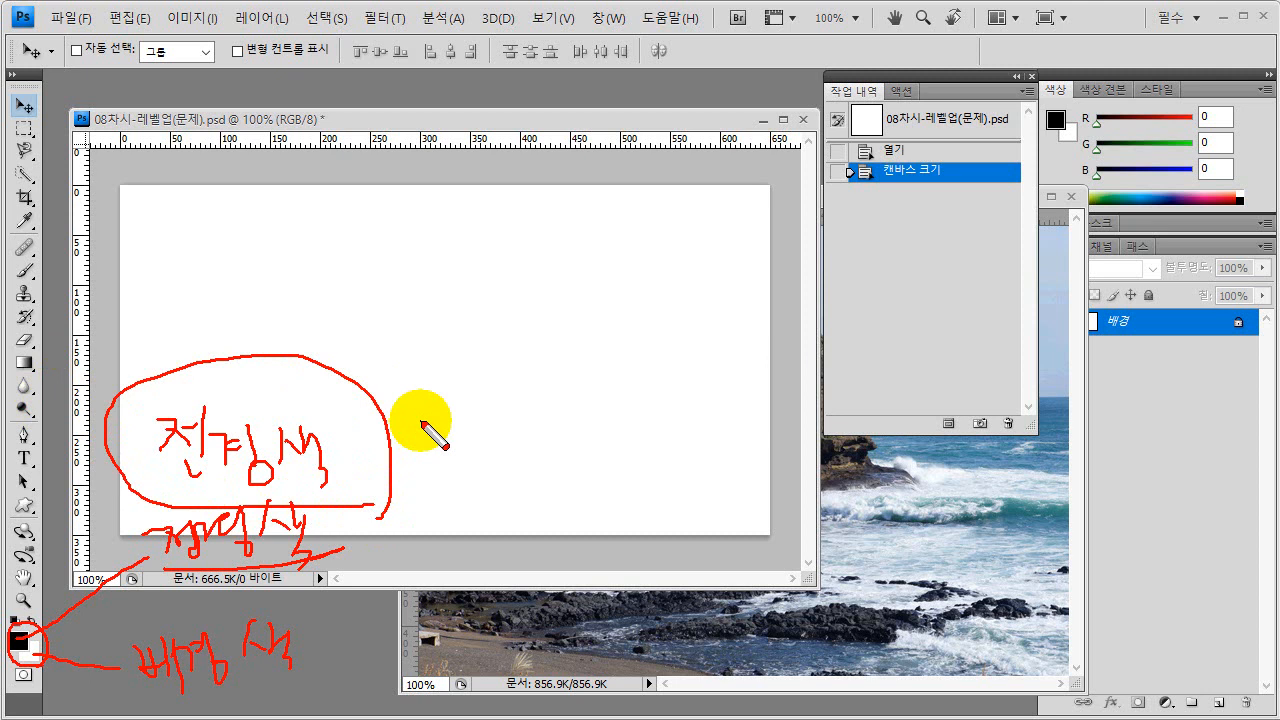
mouse_move(437, 440)
mouse_down()
mouse_move(420, 490)
mouse_move(452, 492)
mouse_up()
mouse_move(466, 448)
mouse_down()
mouse_move(519, 481)
mouse_move(538, 464)
mouse_move(577, 486)
mouse_move(600, 479)
mouse_move(592, 507)
mouse_move(630, 505)
mouse_up()
drag(648, 452, 650, 512)
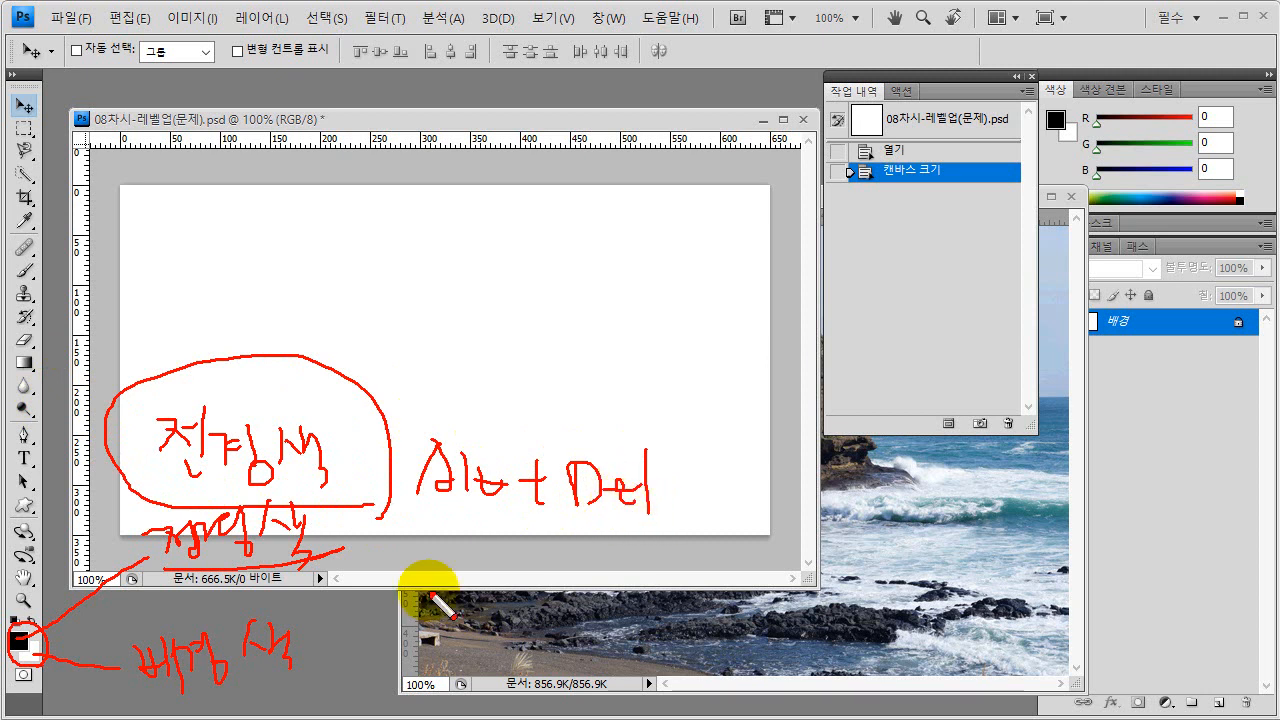
drag(212, 686, 278, 684)
mouse_move(432, 598)
mouse_down()
mouse_move(490, 621)
mouse_move(508, 592)
mouse_move(547, 633)
mouse_move(568, 597)
mouse_move(594, 633)
mouse_move(628, 617)
mouse_move(662, 625)
mouse_up()
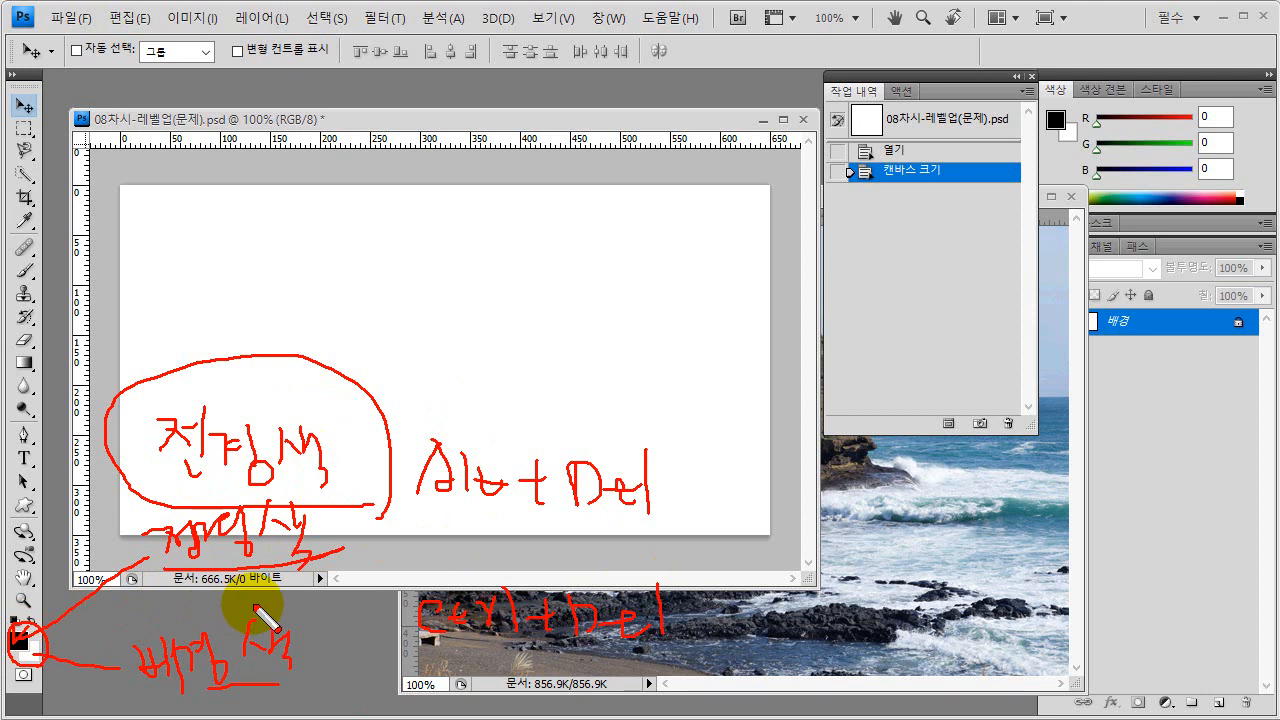
key(Escape)
- Open the foreground colour picker, then switch to the assignment slides and copy the canvas background colour code 0fa3c3
click(18, 638)
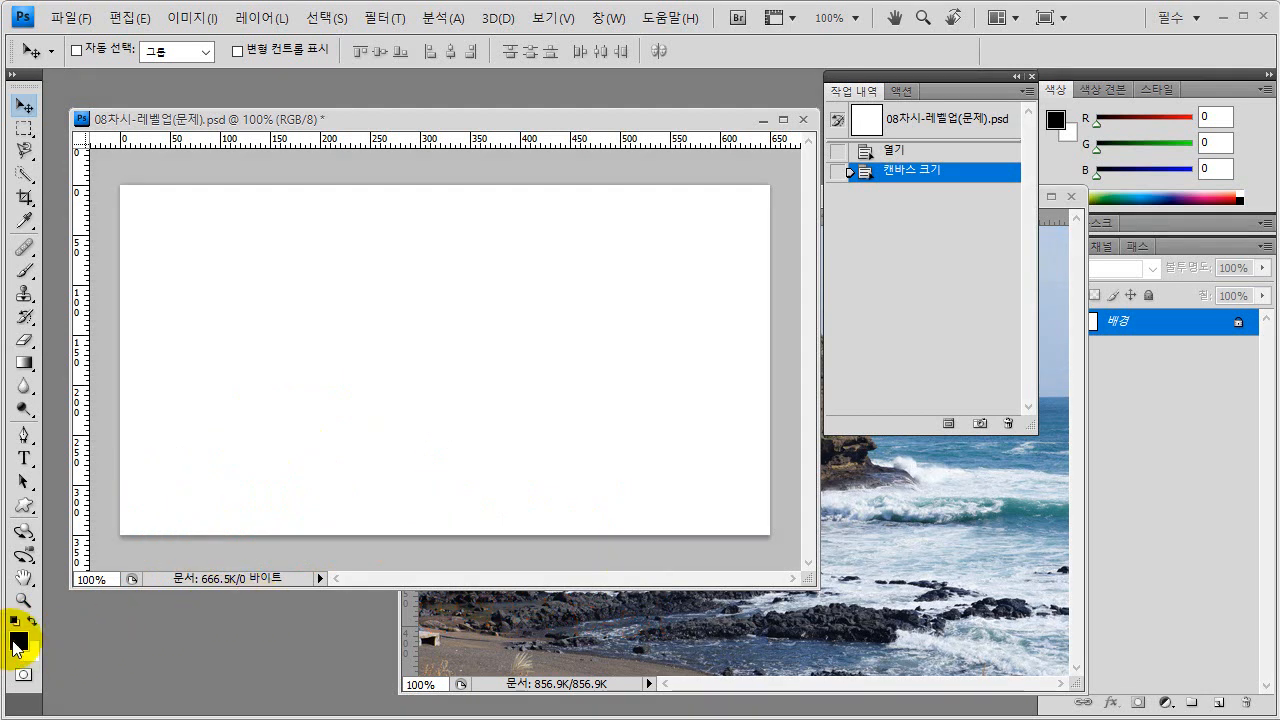
drag(654, 145, 600, 181)
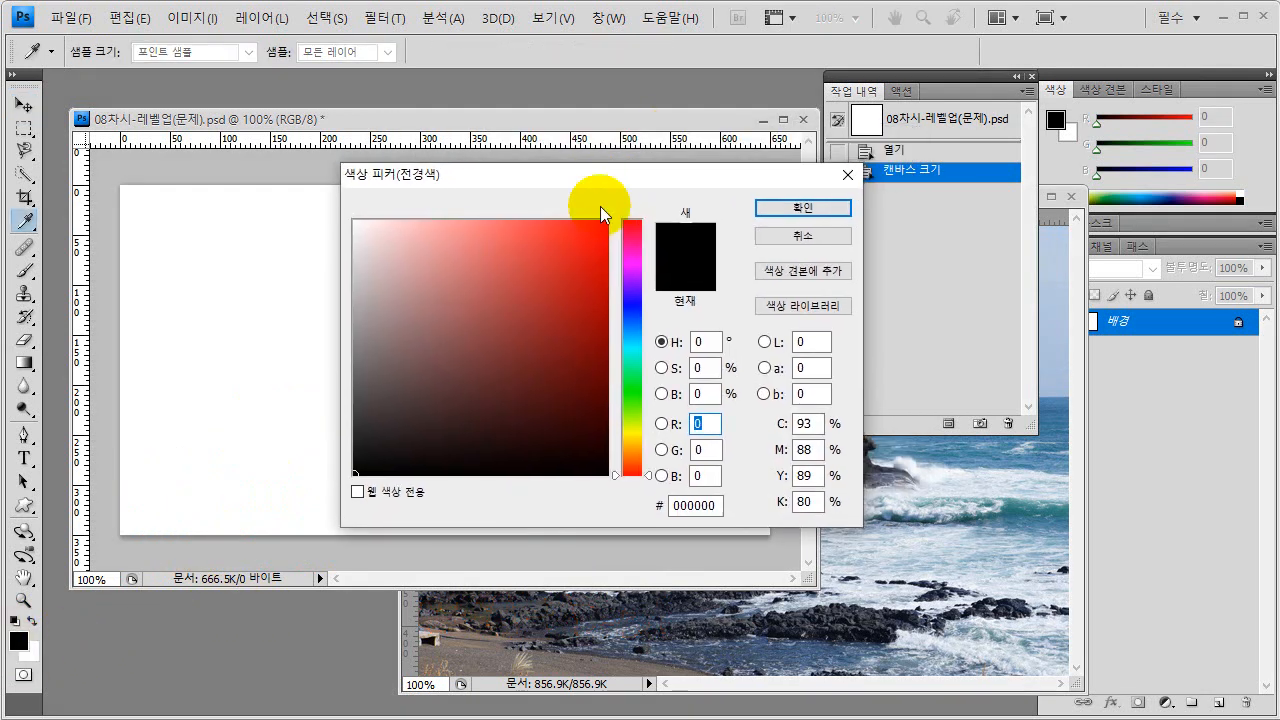
key(alt+Tab)
scroll(449, 457, down, 3)
click(664, 437)
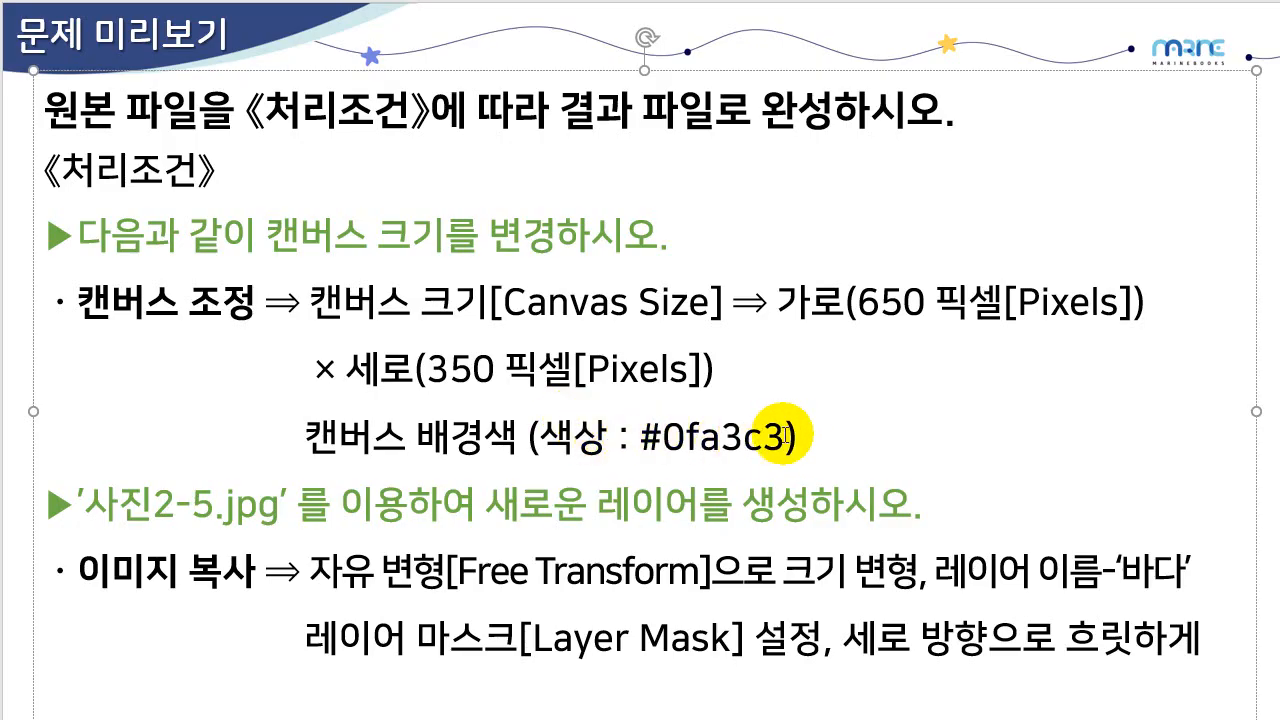
drag(788, 437, 668, 432)
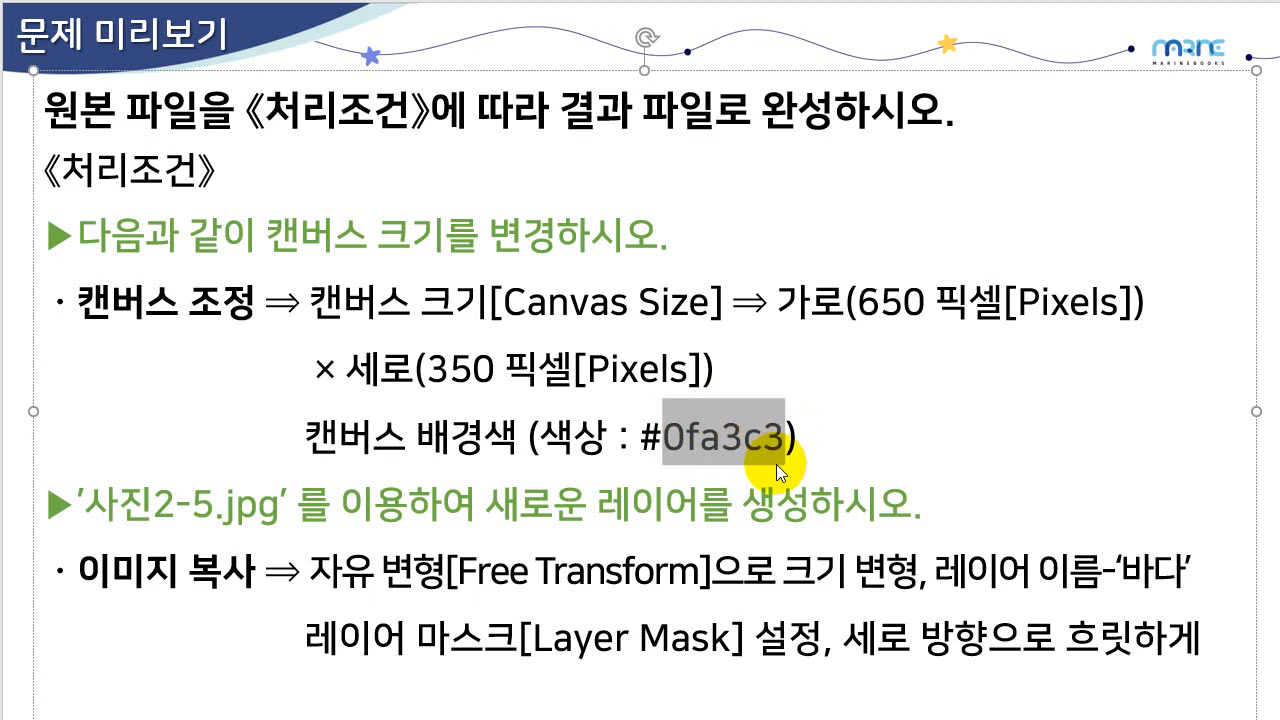
key(ctrl+c)
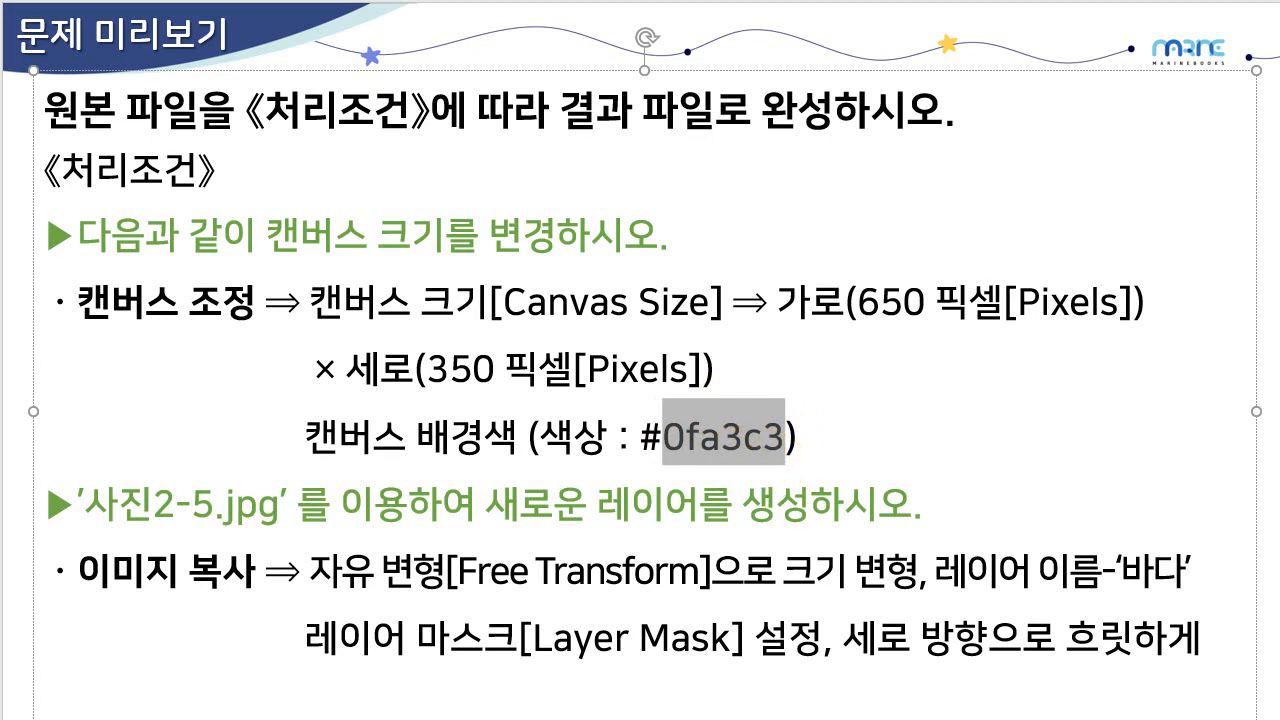
- Switch back to Photoshop and set the foreground colour to #0fa3c3 using the copied code
key(alt+Tab)
double_click(700, 505)
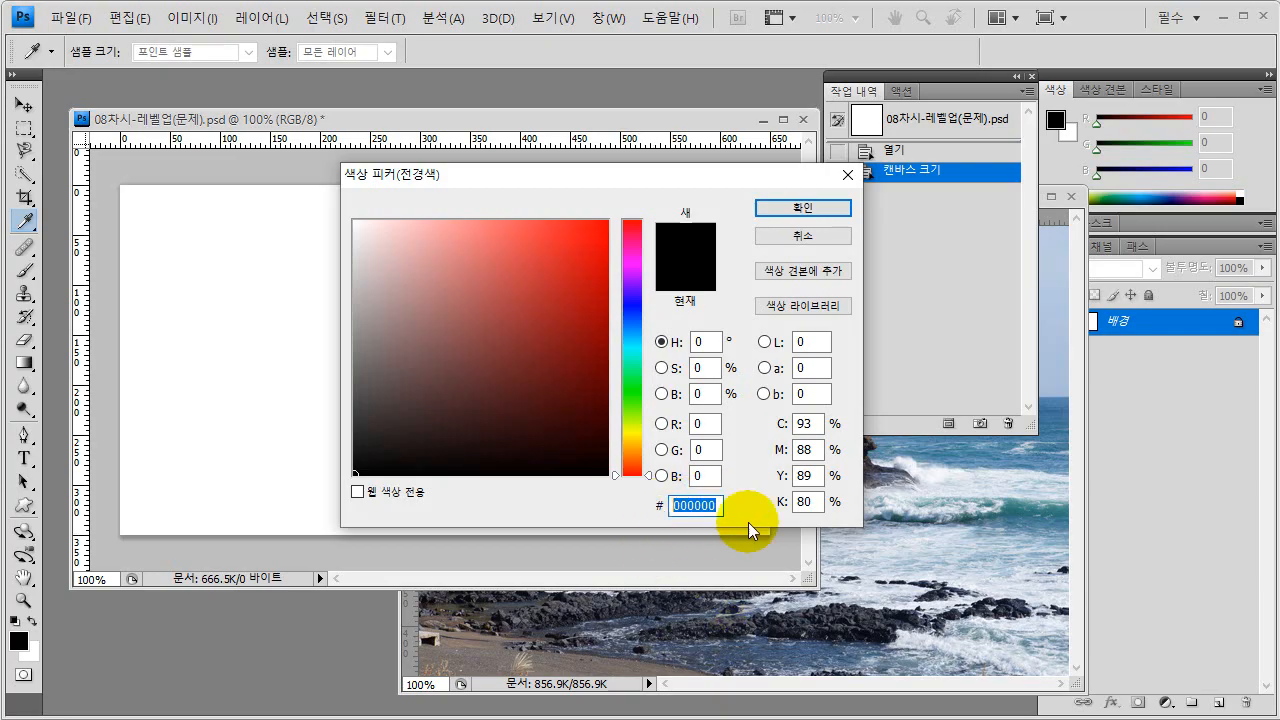
key(ctrl+v)
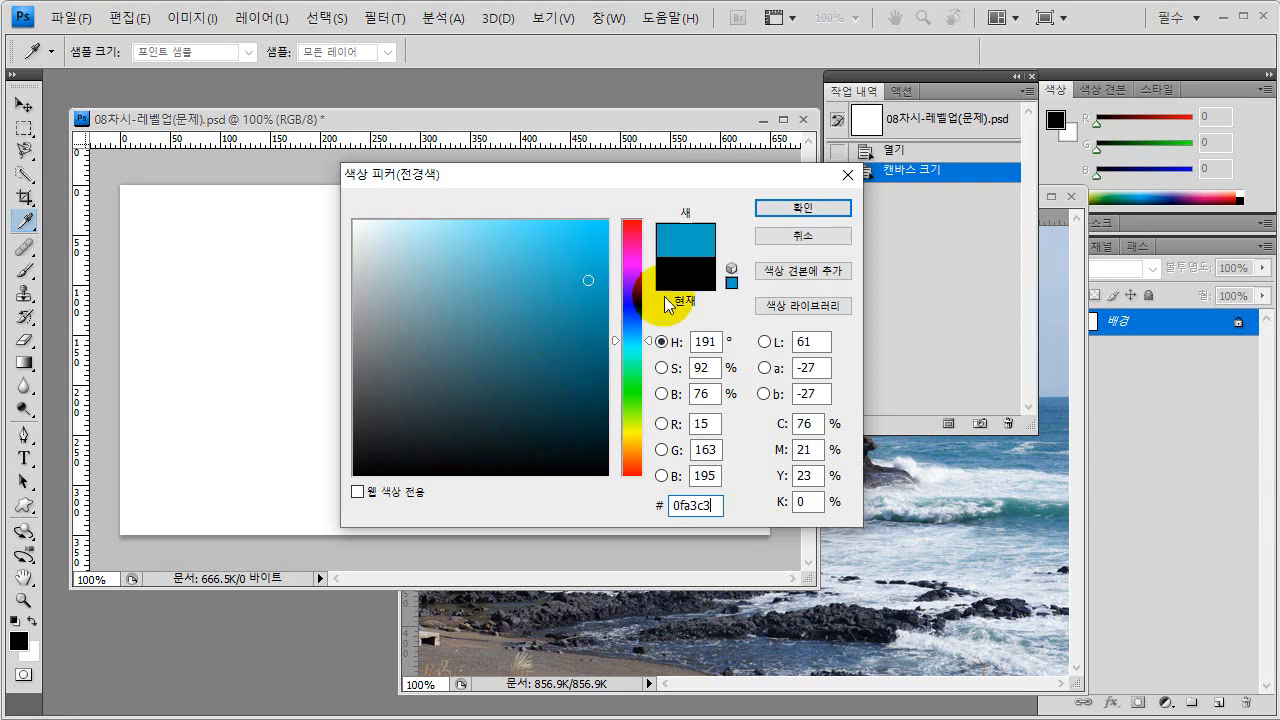
click(801, 208)
key(v)
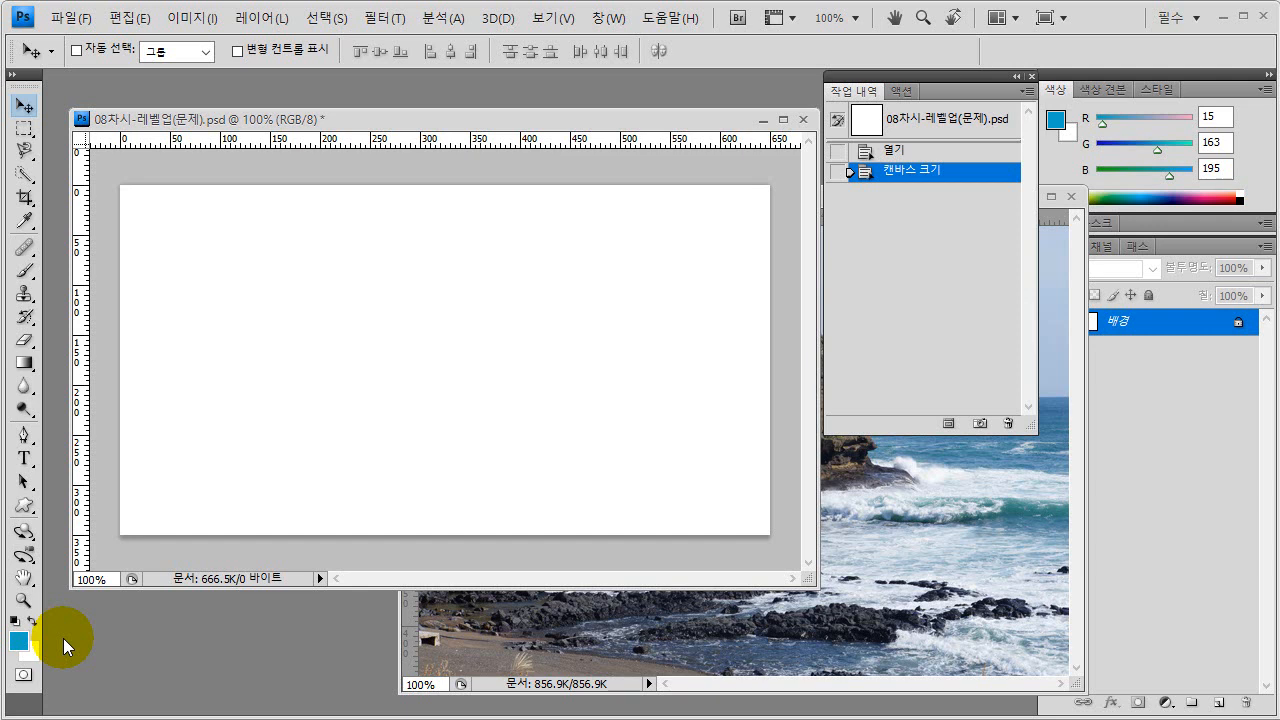
- Fill the whole canvas with the foreground colour using the Paint Bucket tool, and return to the Move tool
click(28, 388)
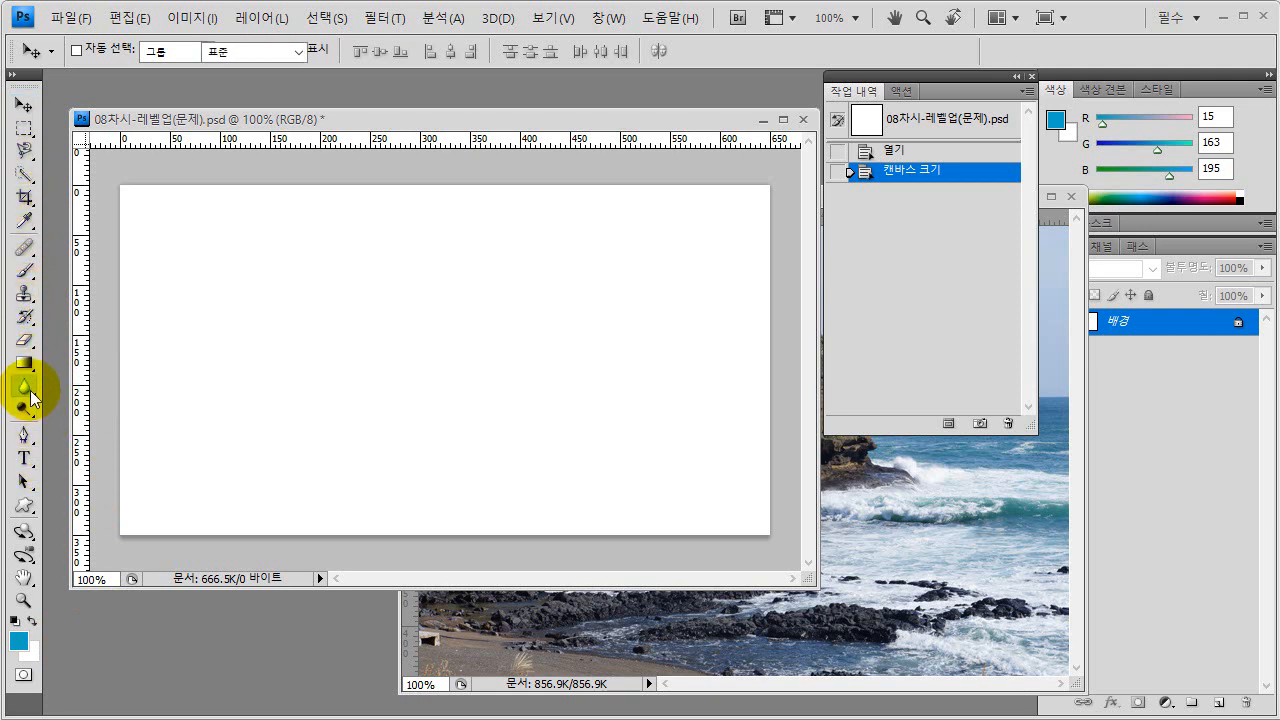
click(32, 368)
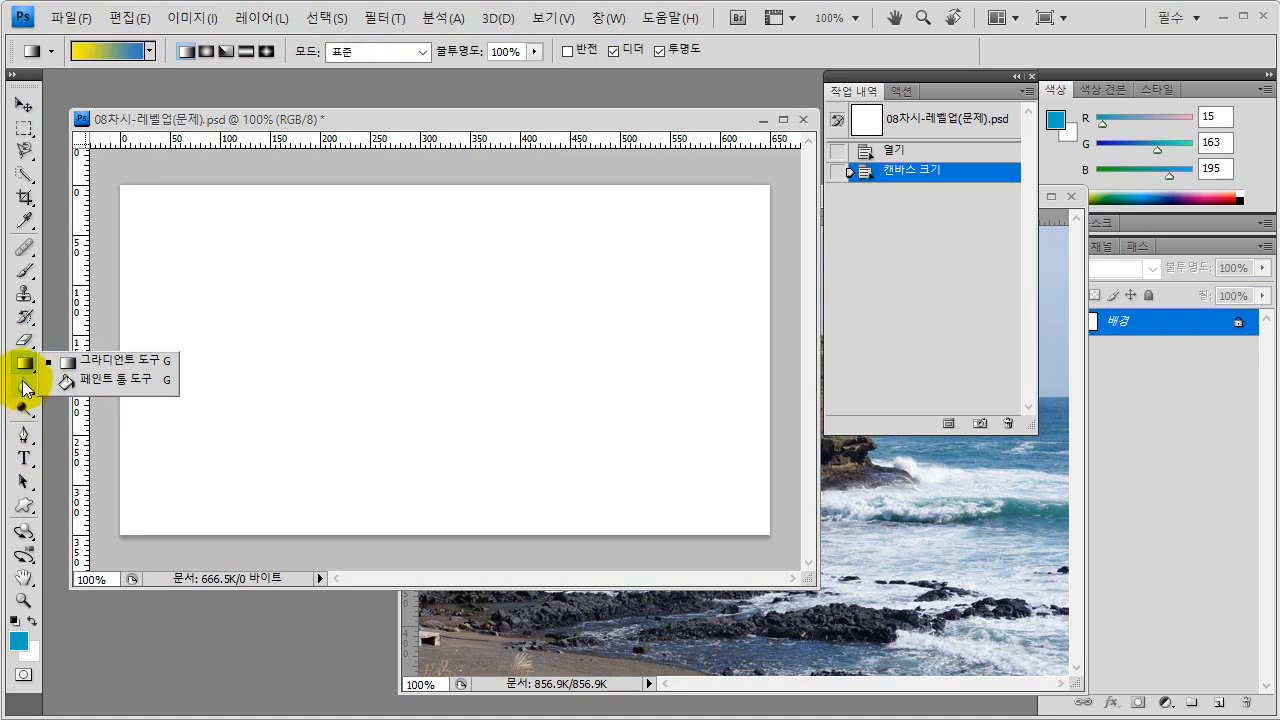
click(103, 379)
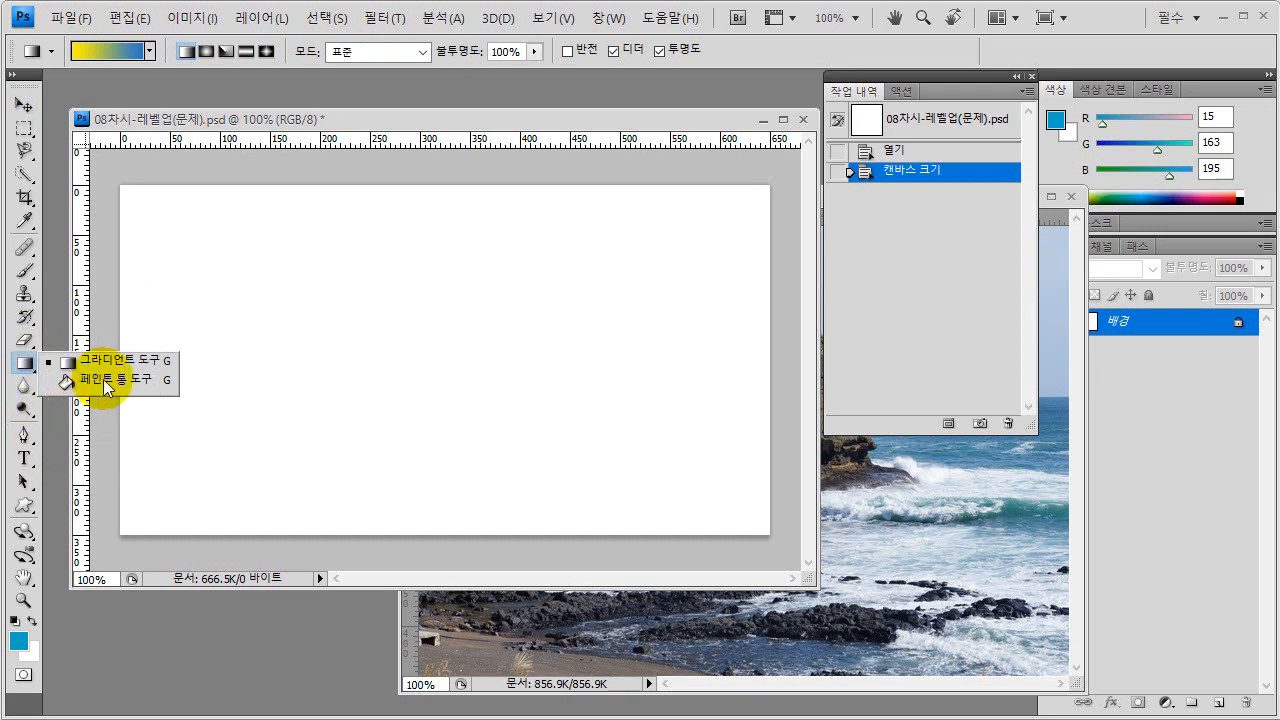
click(103, 379)
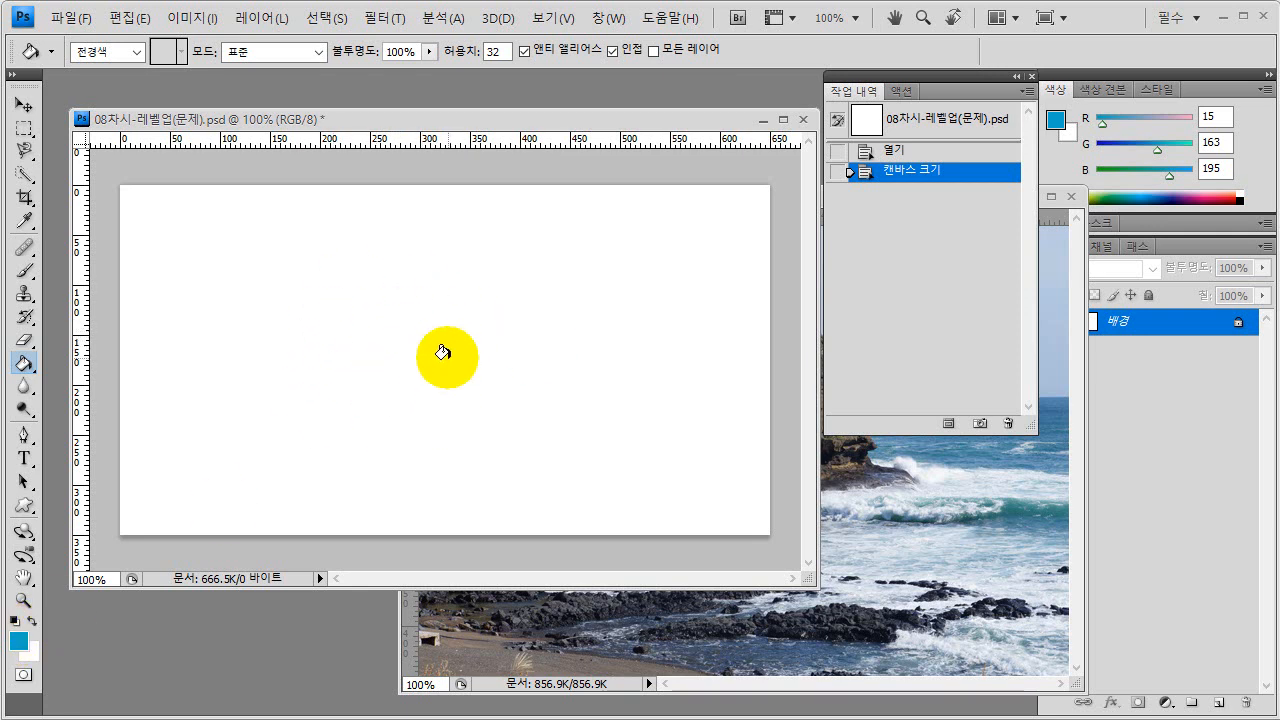
click(443, 352)
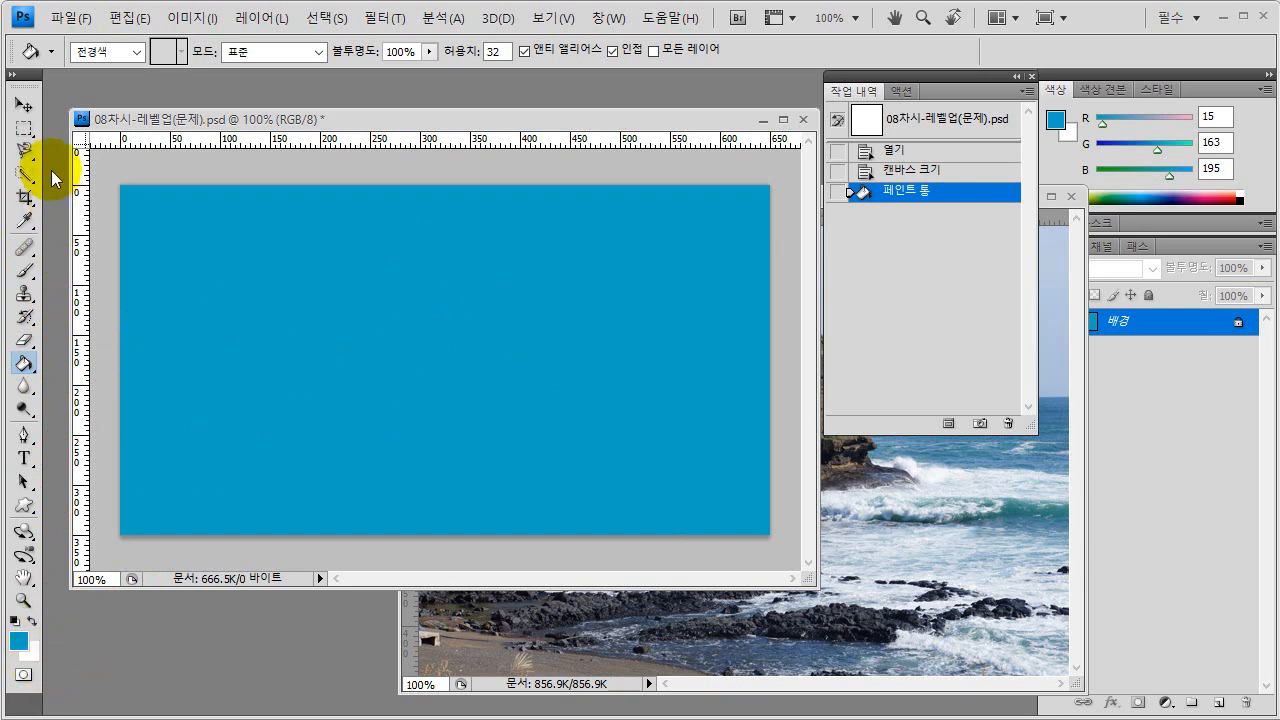
click(24, 106)
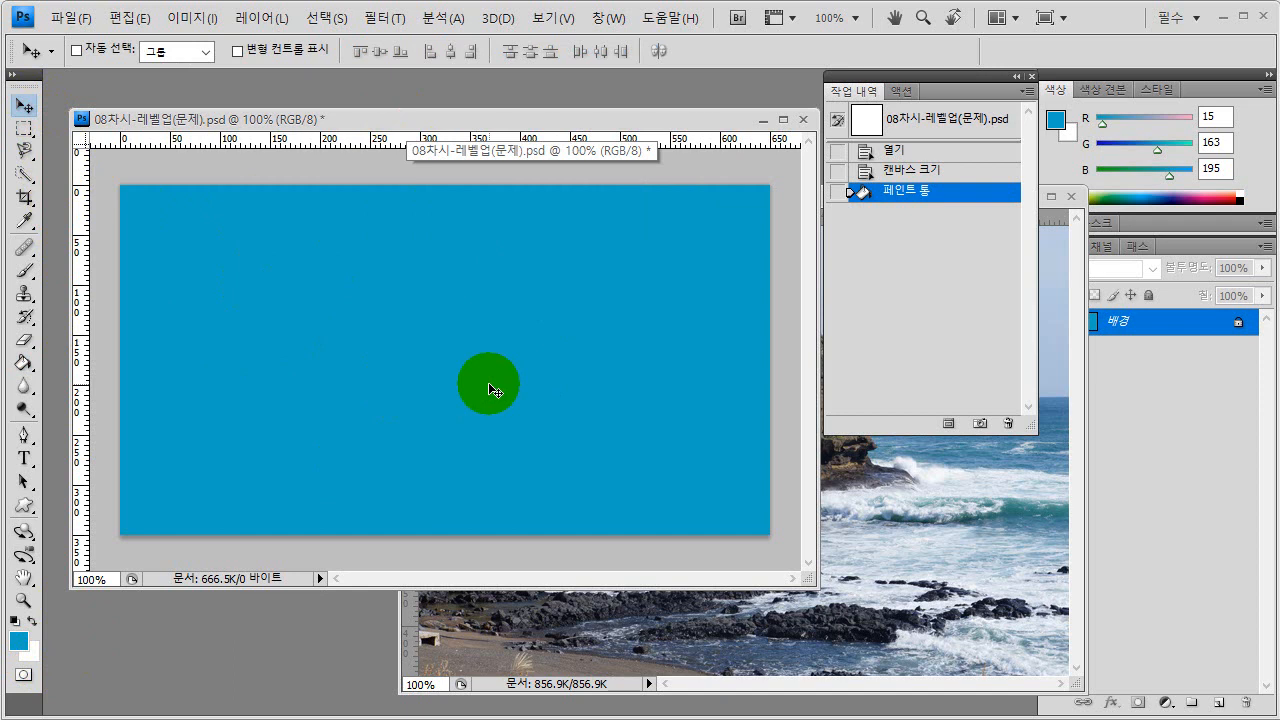
- Fill the canvas with the white background colour and refill it with the blue foreground colour
key(ctrl+BackSpace)
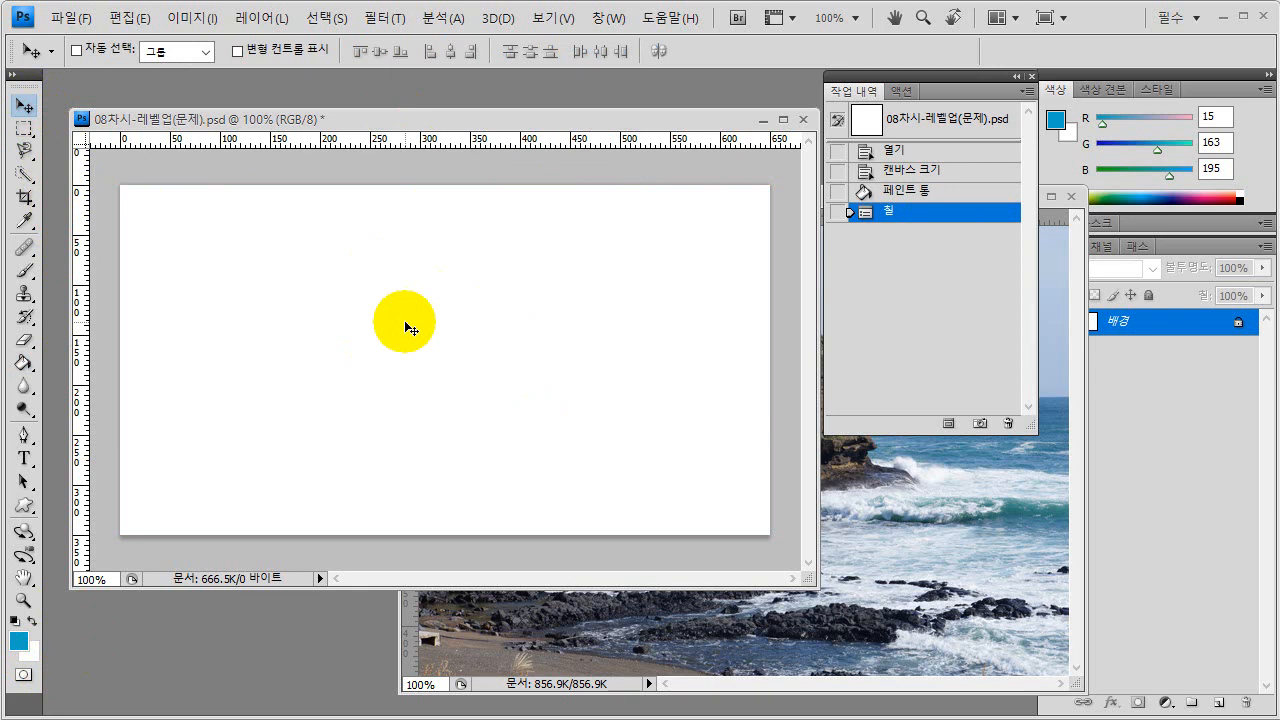
key(alt+BackSpace)
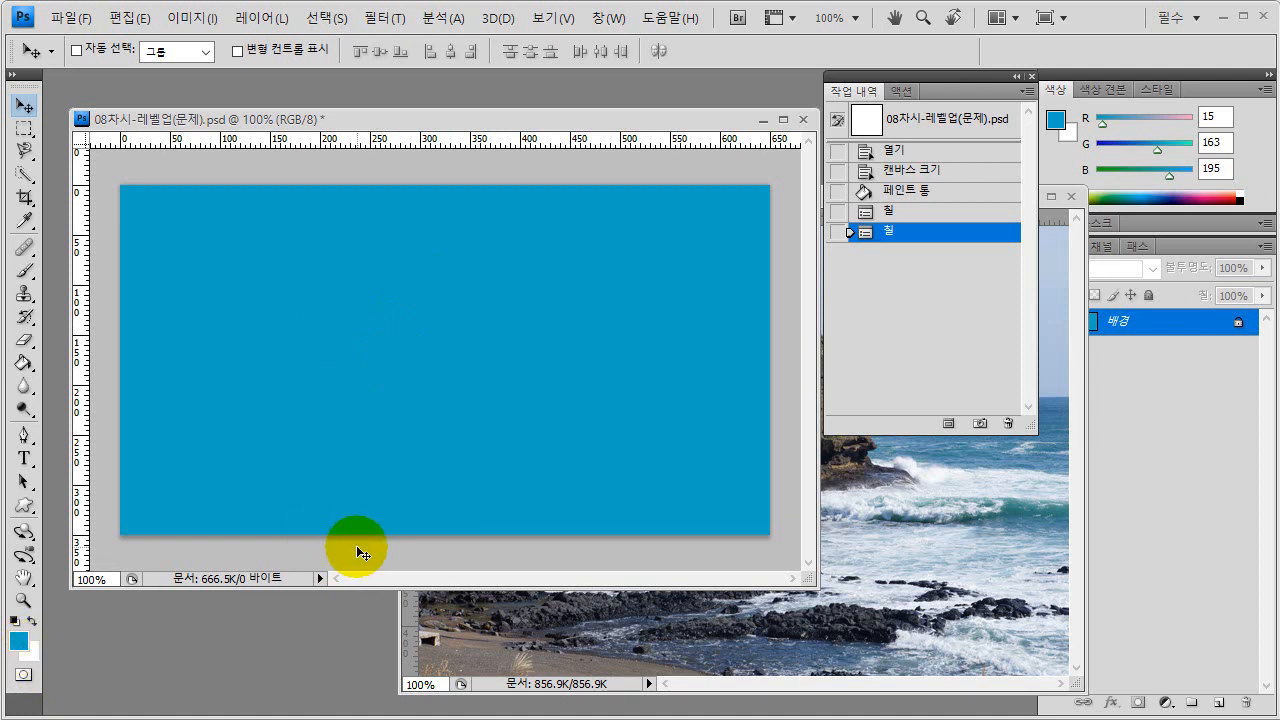
drag(156, 231, 310, 273)
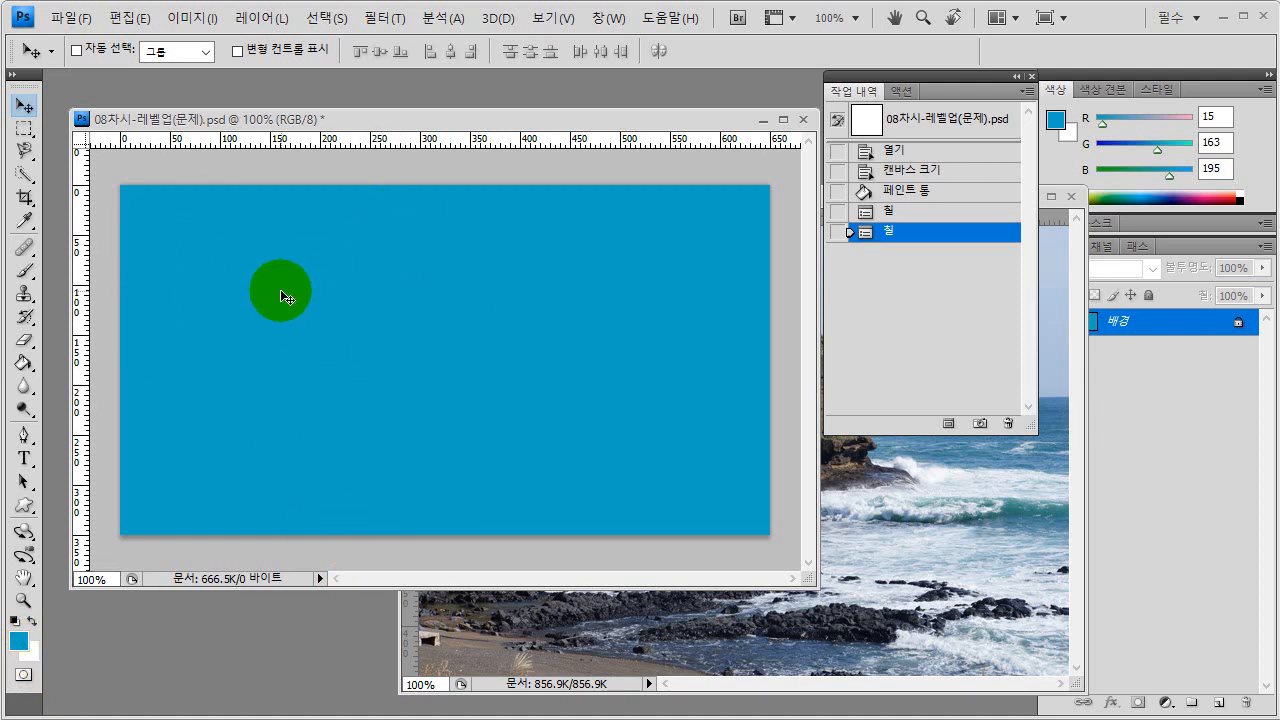
mouse_move(282, 456)
mouse_down()
mouse_move(274, 354)
mouse_move(531, 366)
mouse_move(406, 403)
mouse_move(137, 539)
mouse_up()
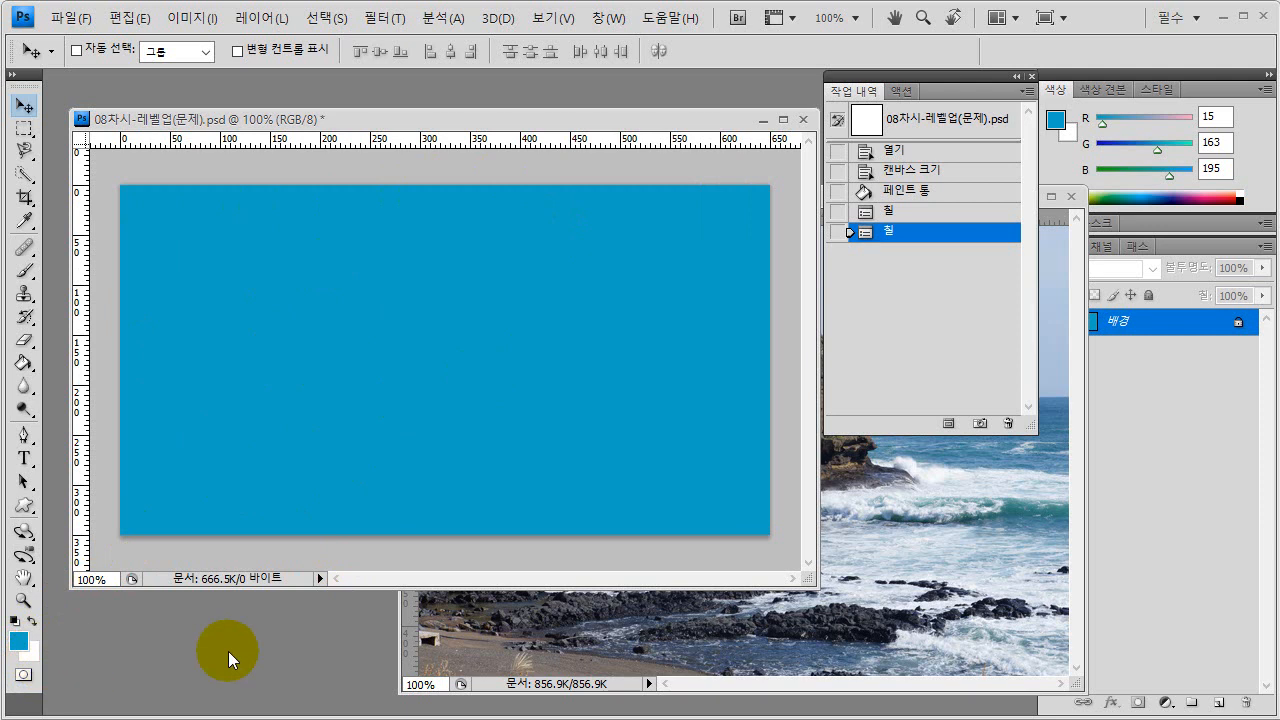
- Copy the entire 사진2-5.jpg sea photo and paste it as a new layer into 08차시-레벨업(문제).psd
click(736, 633)
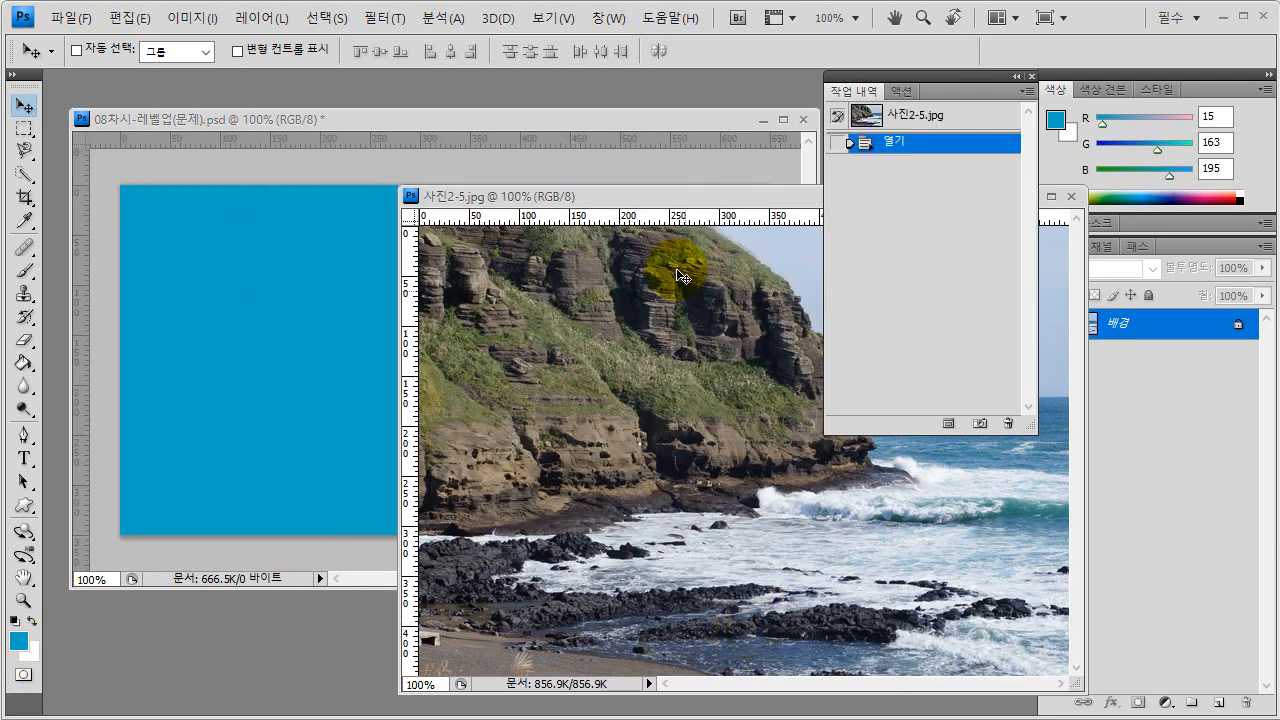
drag(625, 194, 613, 182)
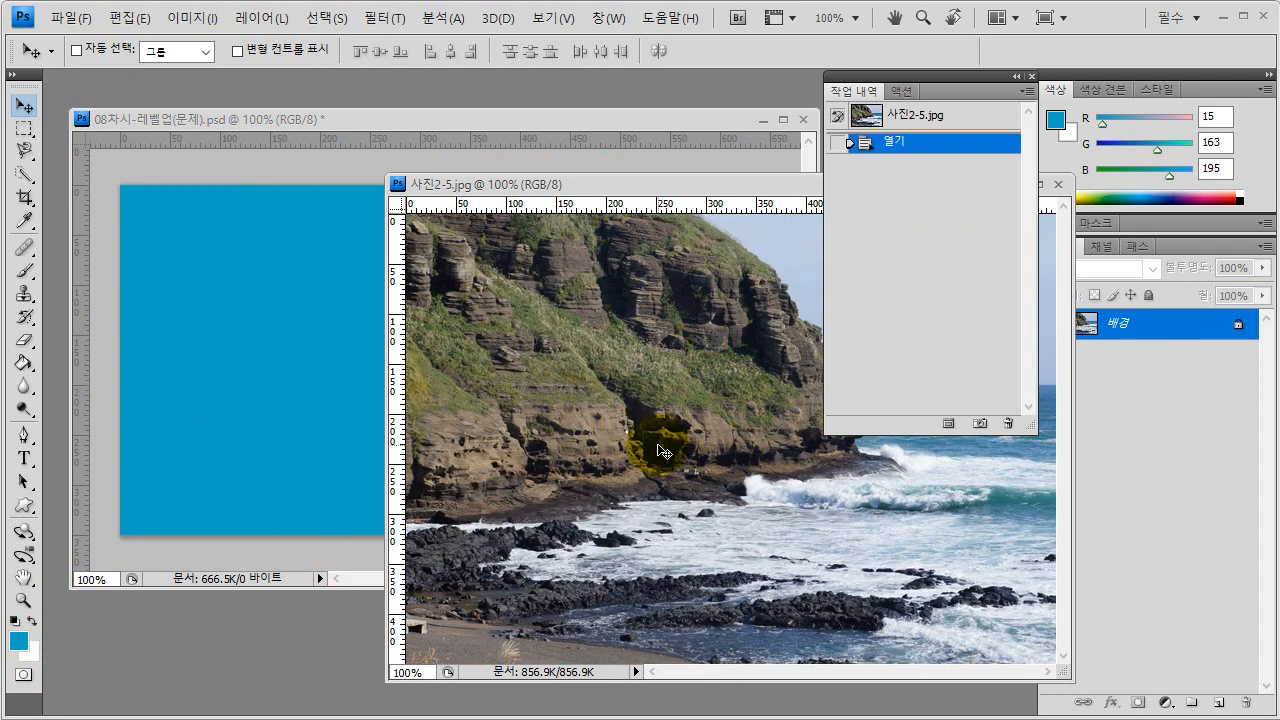
key(ctrl+a)
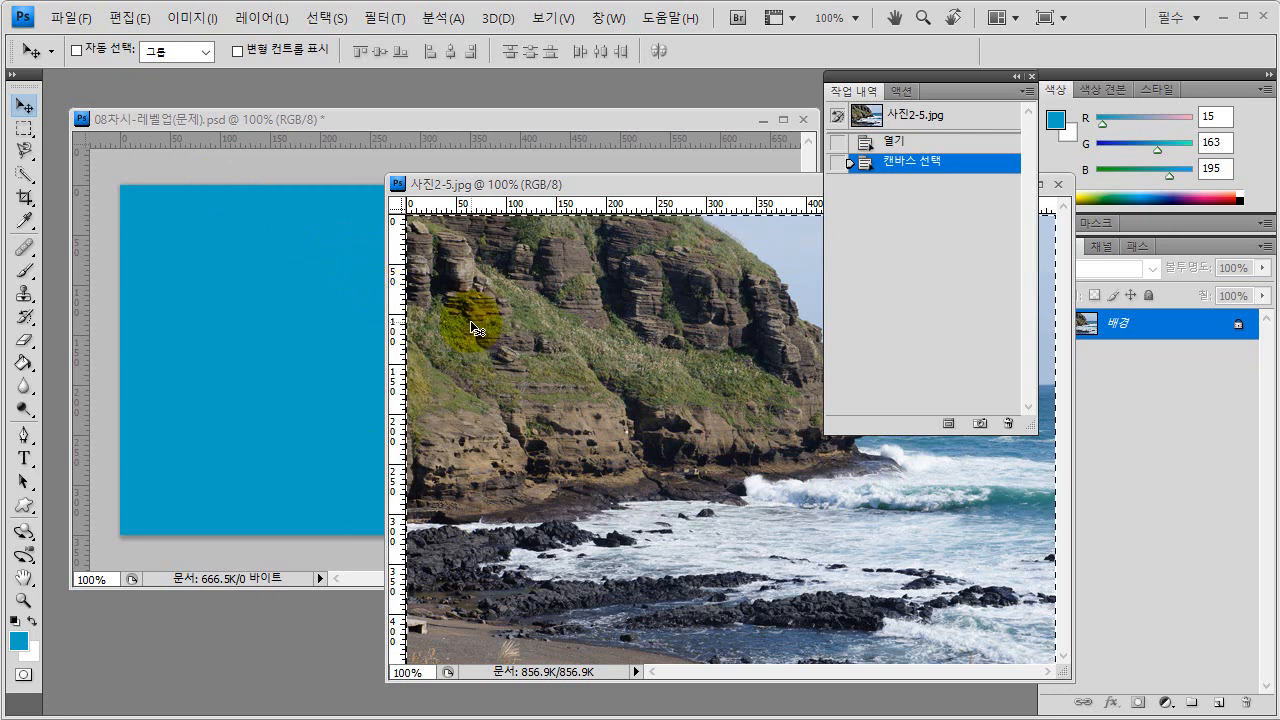
click(296, 116)
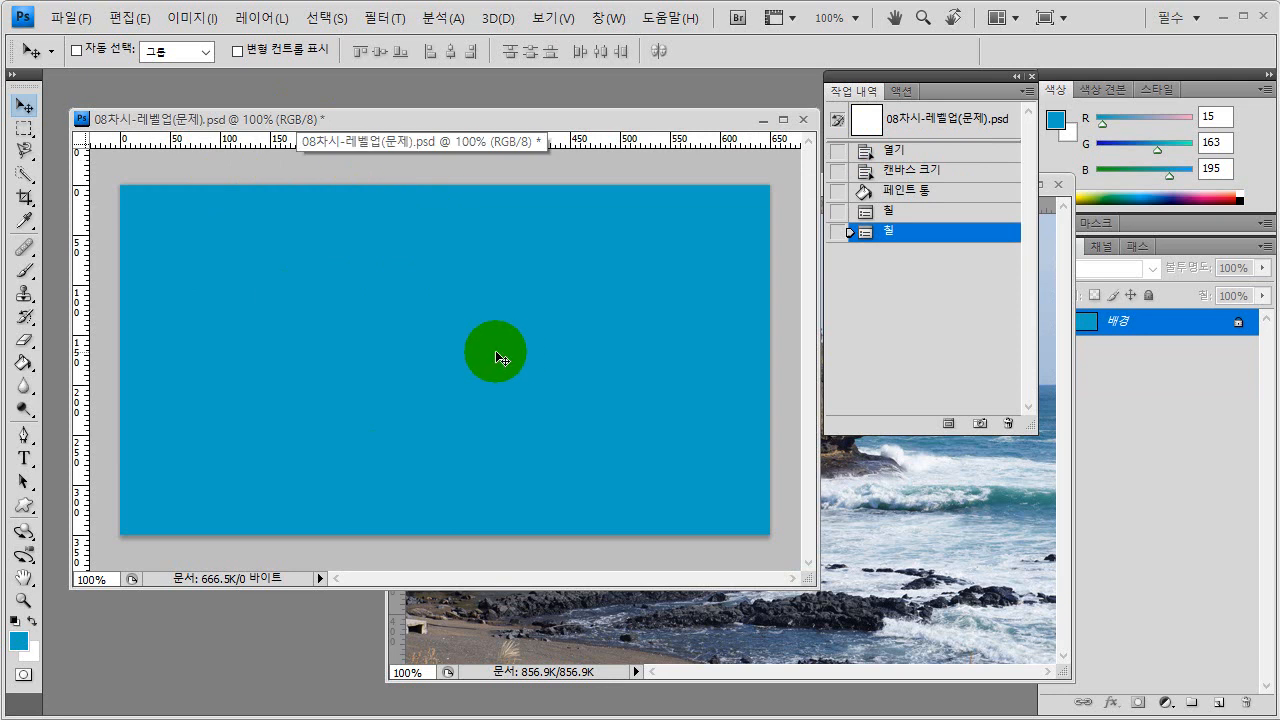
key(ctrl+v)
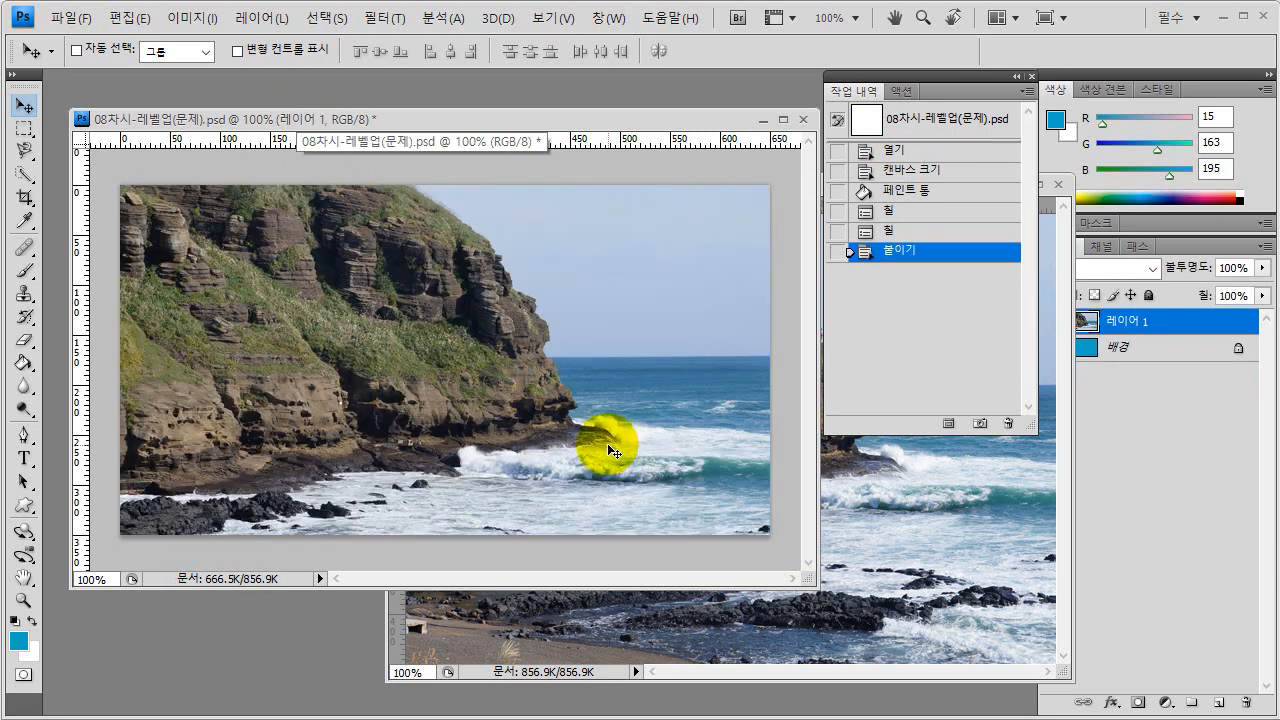
- Copy the whole 사진2-5.jpg photo once more and close that photo's document
click(936, 570)
key(ctrl+a)
drag(594, 197, 365, 186)
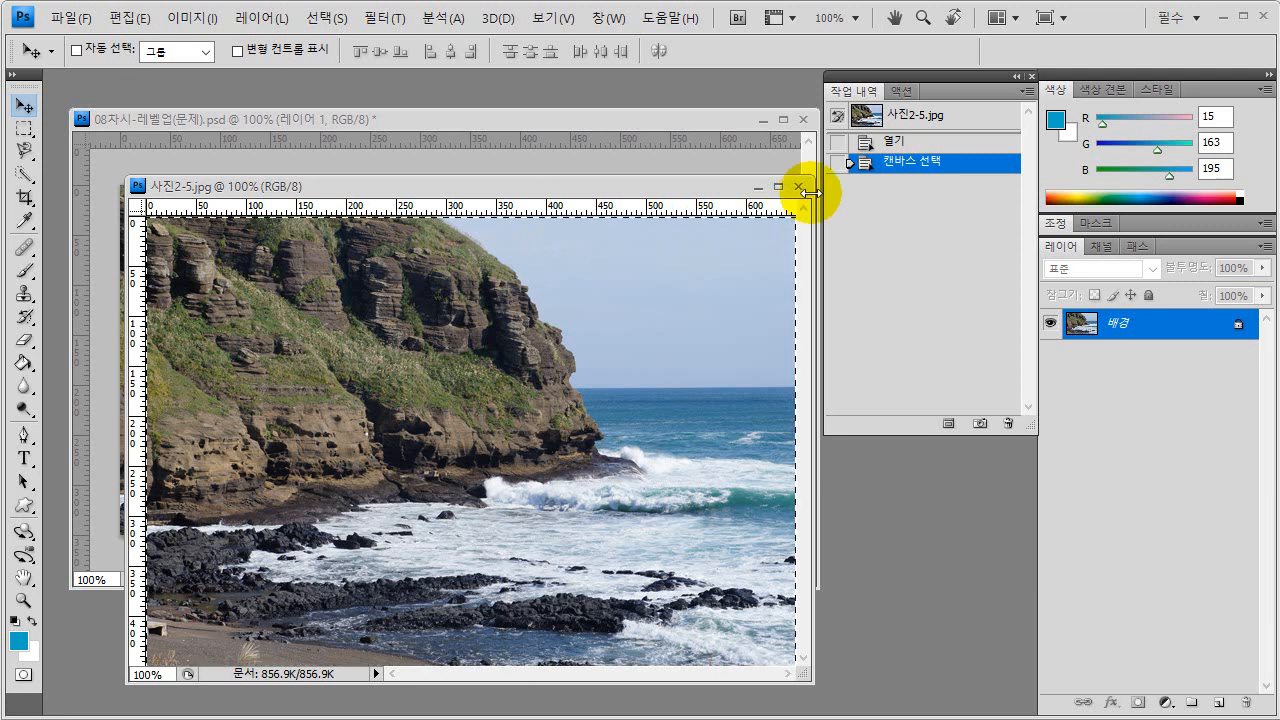
key(ctrl+c)
click(798, 187)
key(ctrl+v)
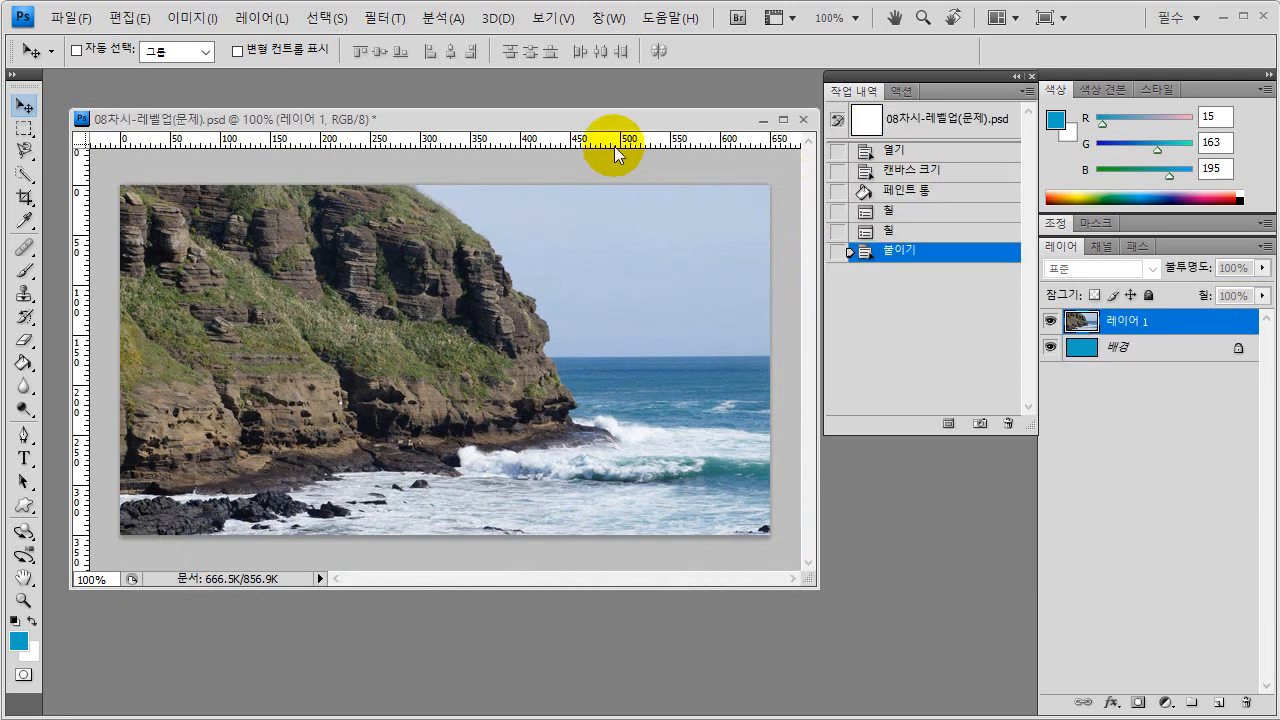
- Enlarge the document window and use Free Transform to examine how far the pasted photo layer extends beyond the canvas
drag(582, 120, 585, 146)
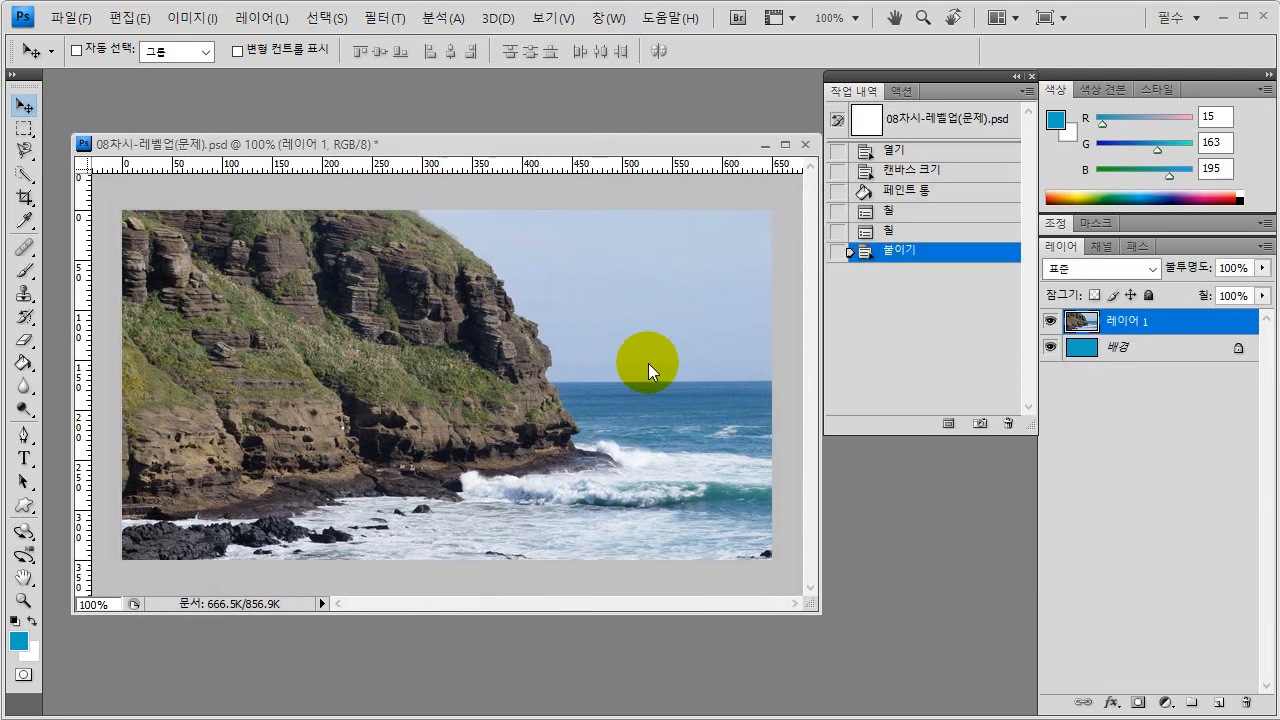
drag(595, 616, 586, 686)
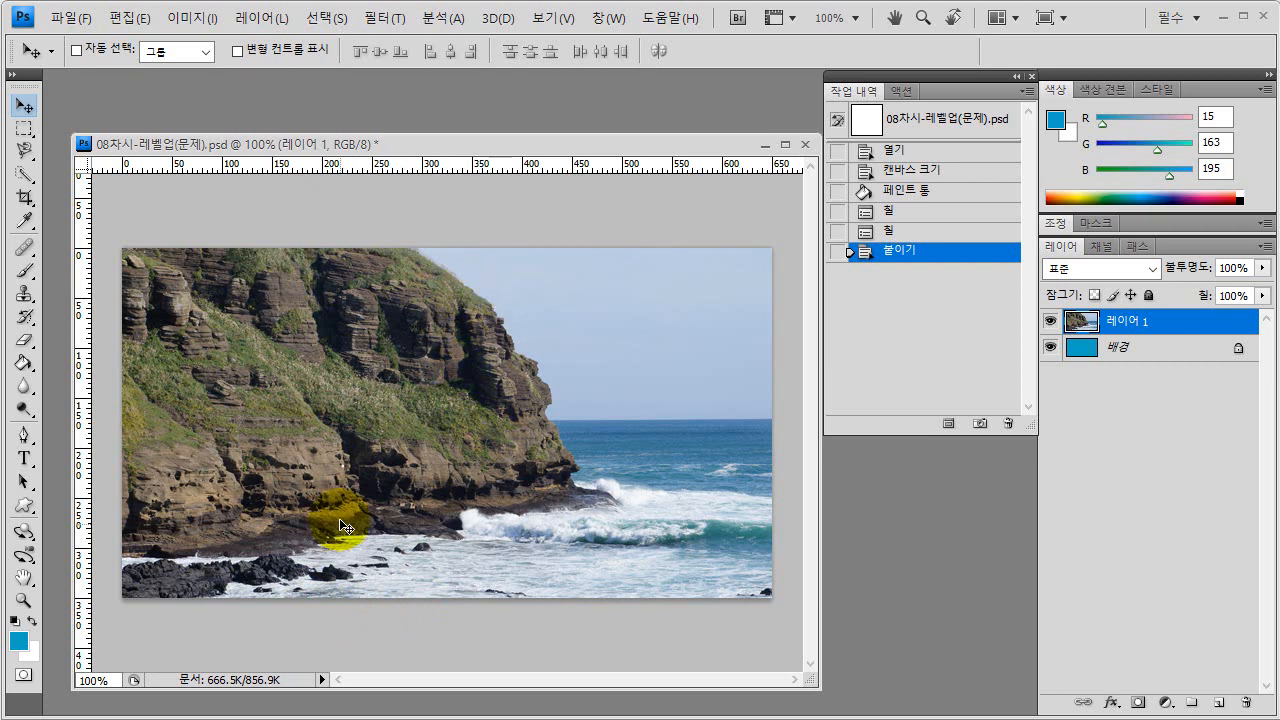
click(1121, 327)
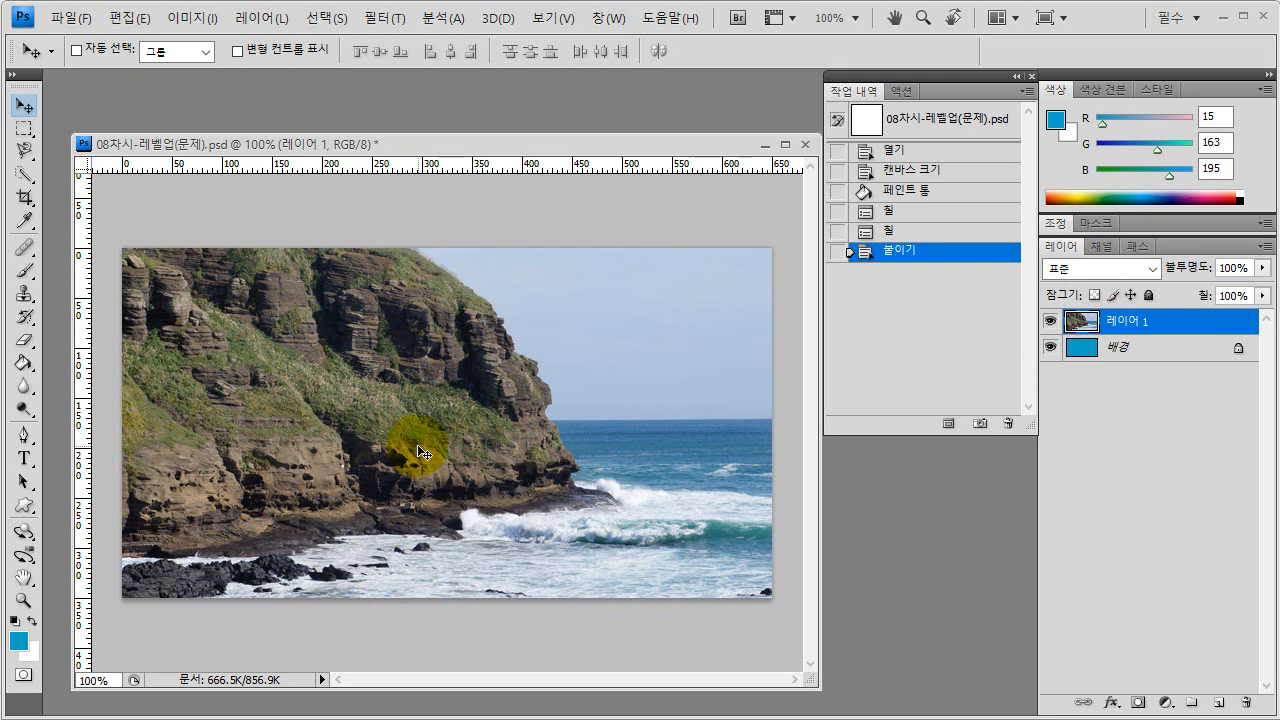
key(ctrl+t)
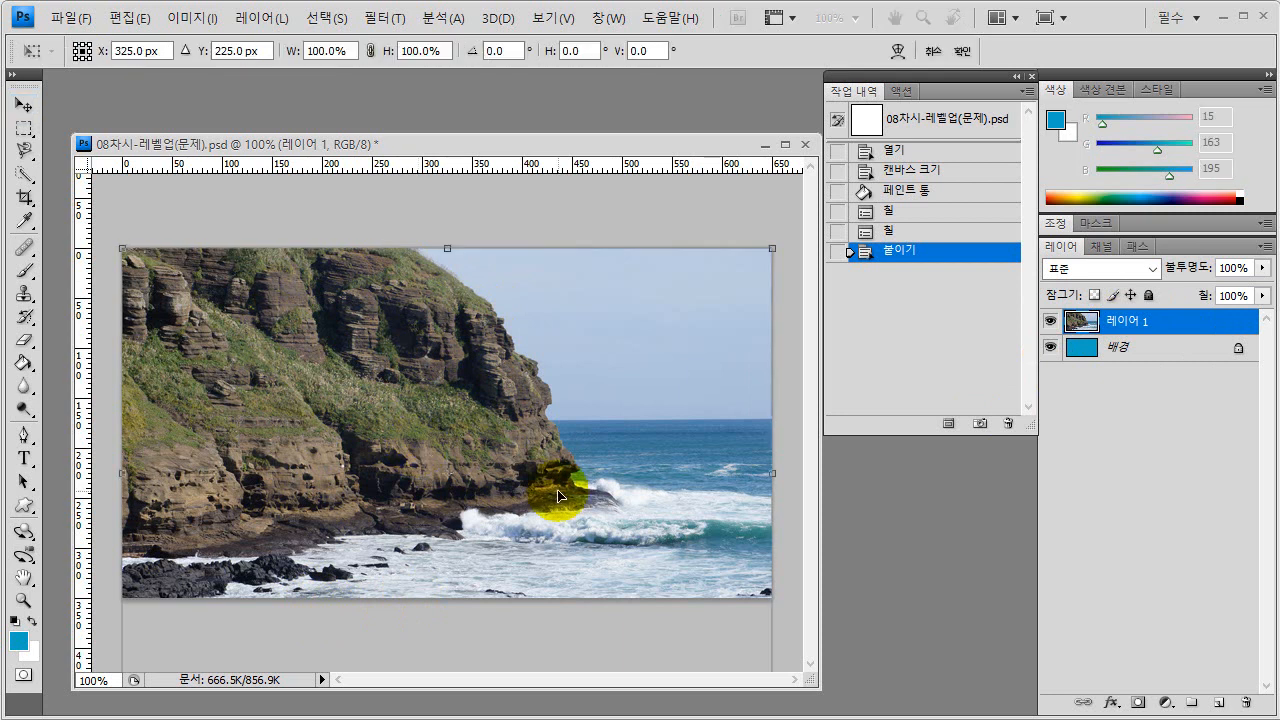
drag(656, 134, 651, 82)
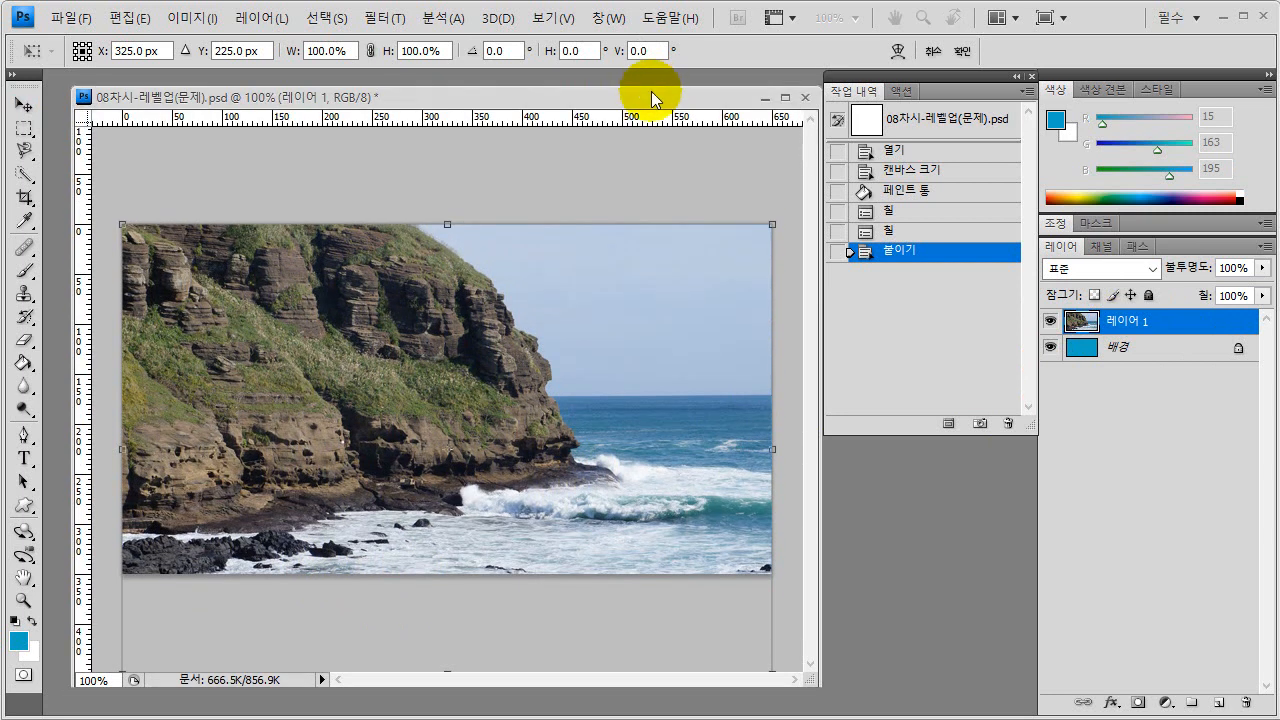
drag(525, 687, 516, 694)
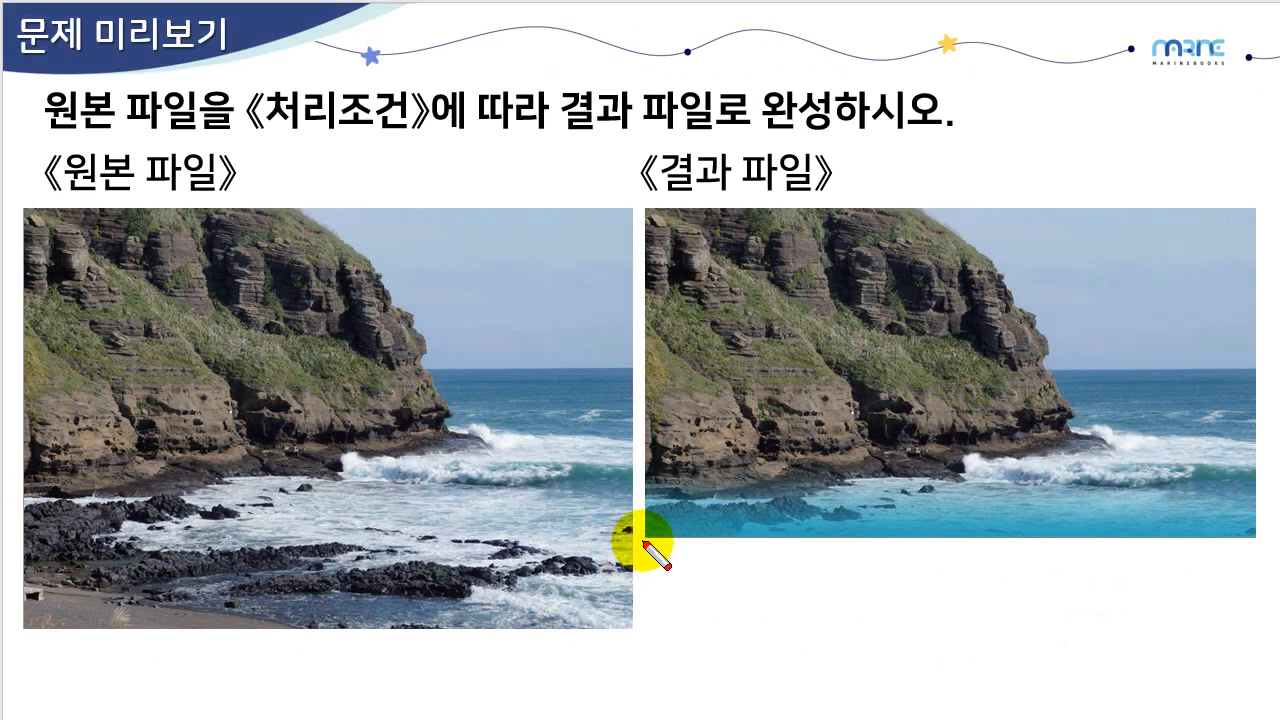
drag(644, 538, 4, 556)
drag(145, 575, 67, 634)
drag(70, 579, 160, 628)
drag(348, 566, 277, 627)
drag(268, 571, 333, 611)
mouse_move(430, 572)
mouse_down()
mouse_move(392, 590)
mouse_move(485, 635)
mouse_up()
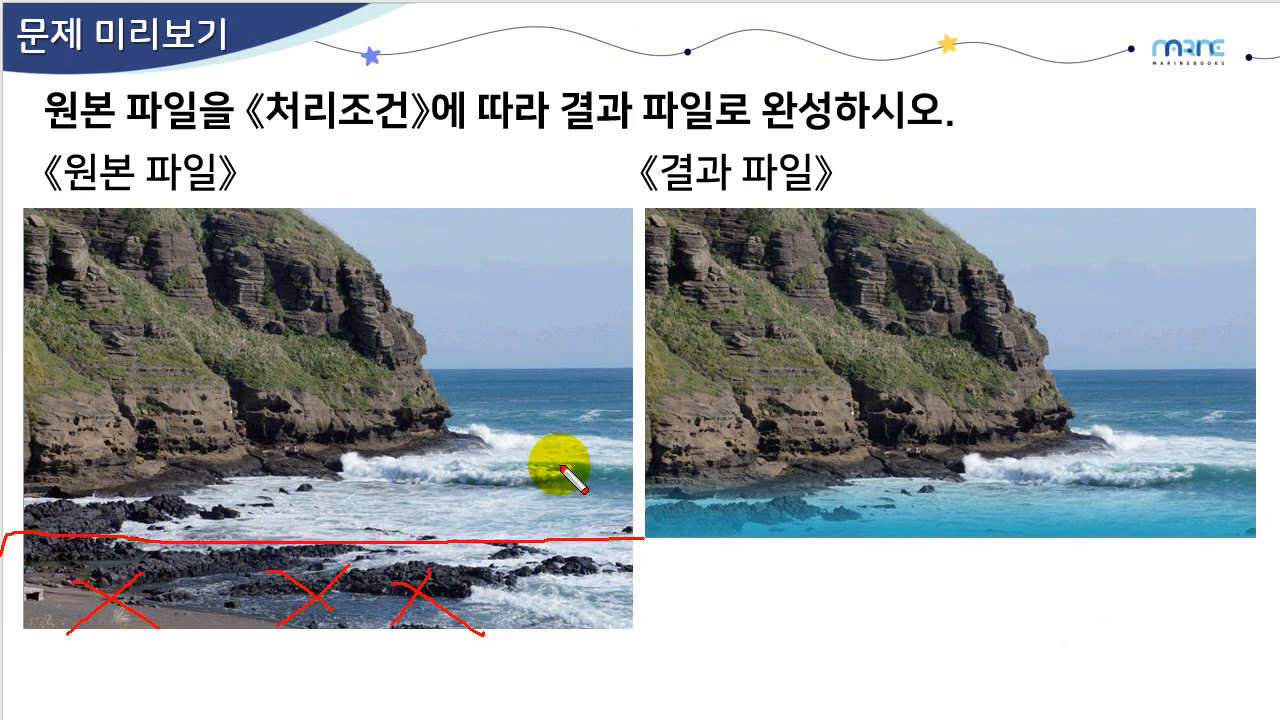
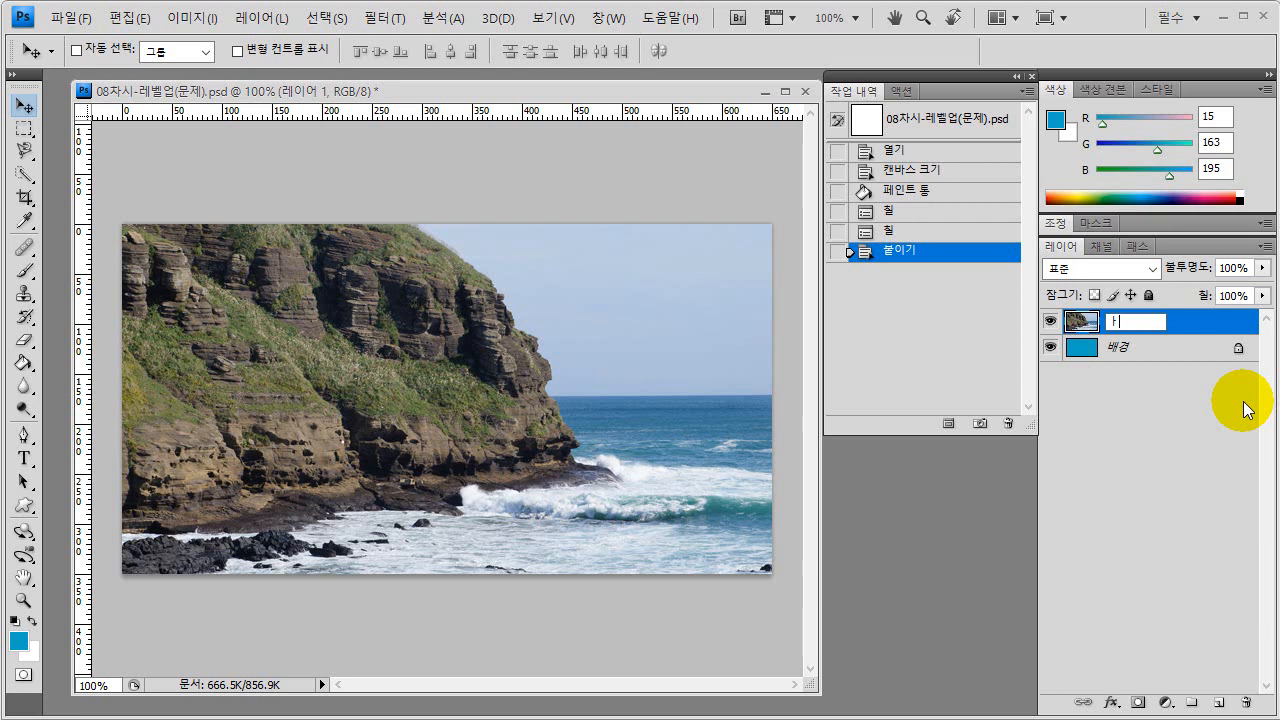
- Rename the pasted photo layer to 바다 and add a layer mask to it
click(1245, 402)
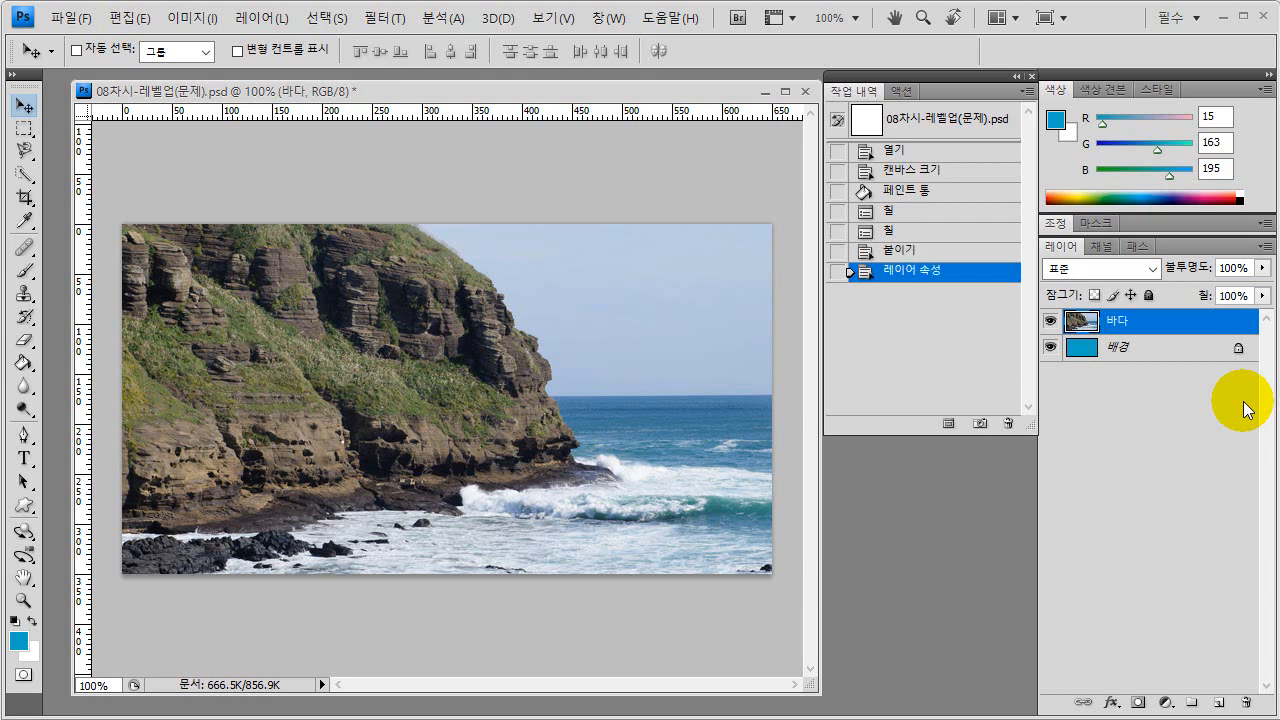
click(1121, 434)
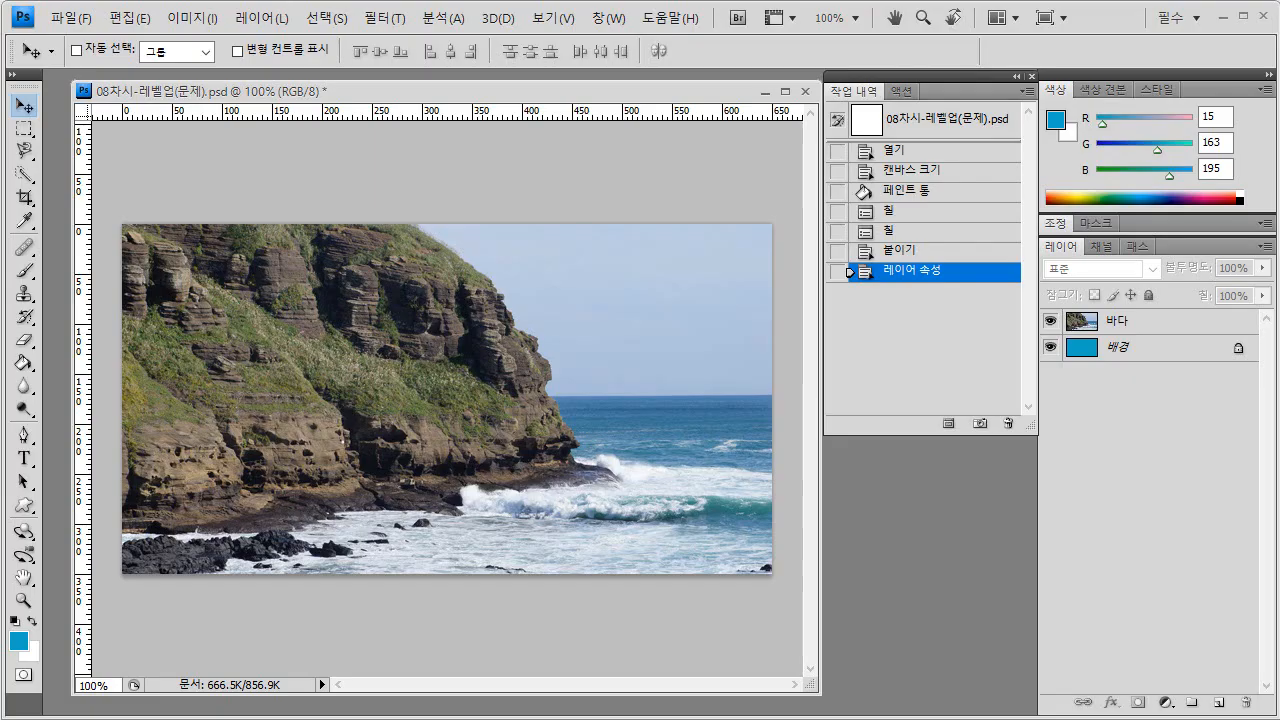
click(1118, 320)
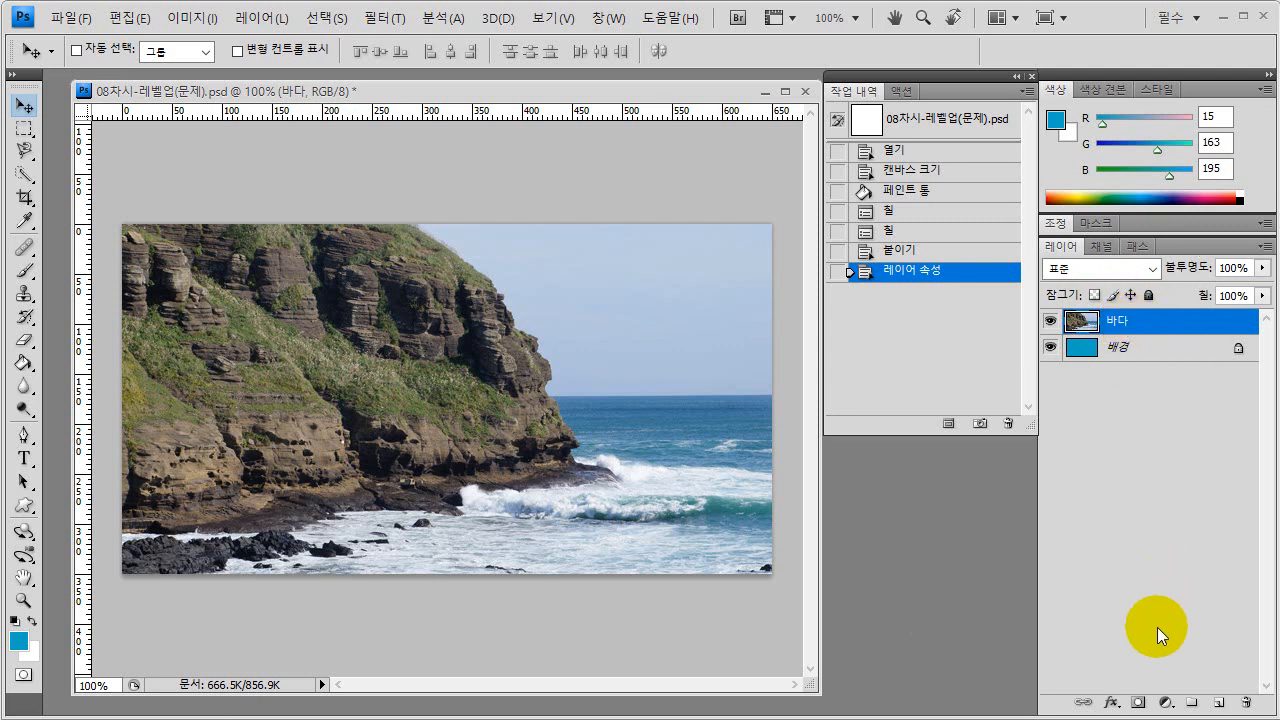
click(1138, 704)
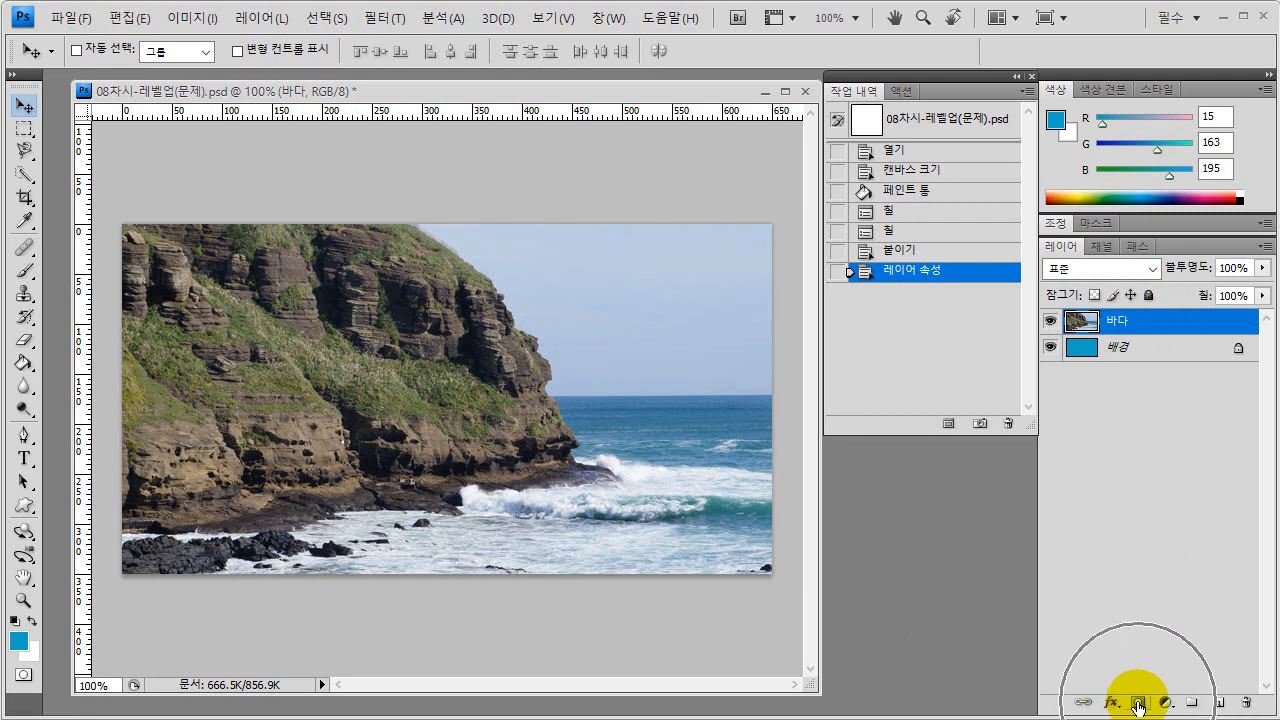
click(1138, 706)
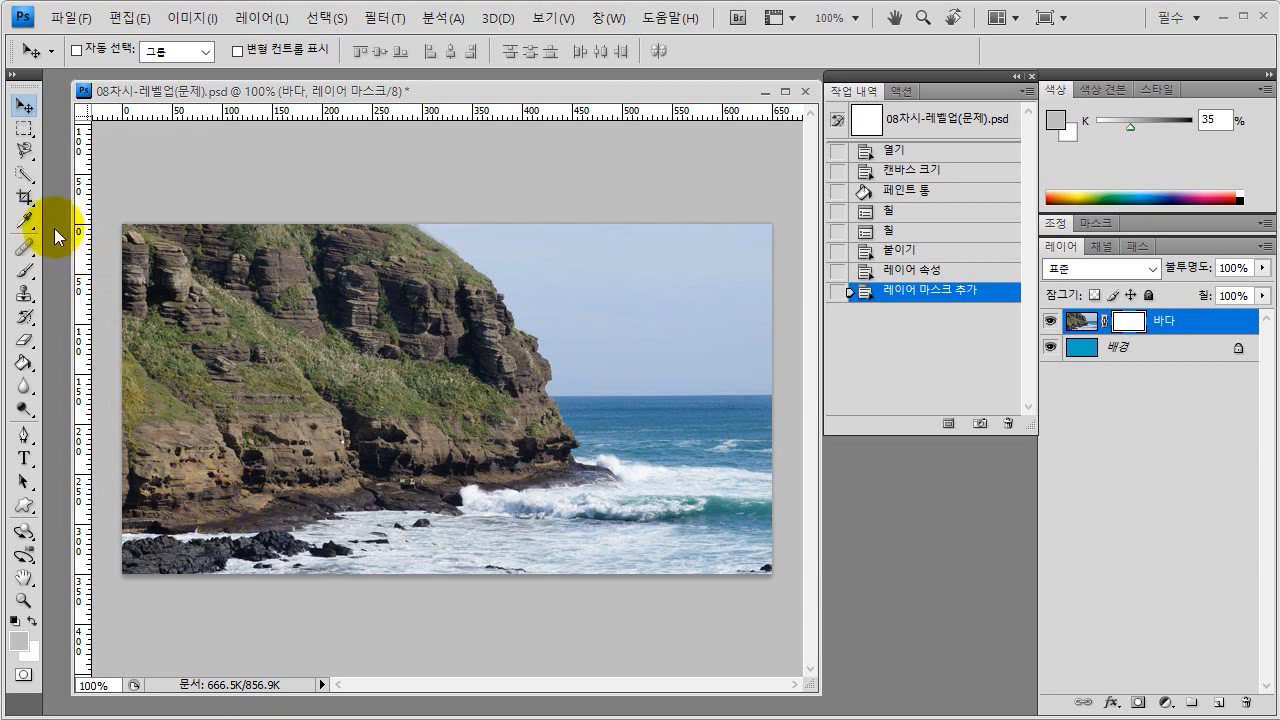
- Switch to the Gradient tool and choose the black-to-white gradient preset
click(25, 366)
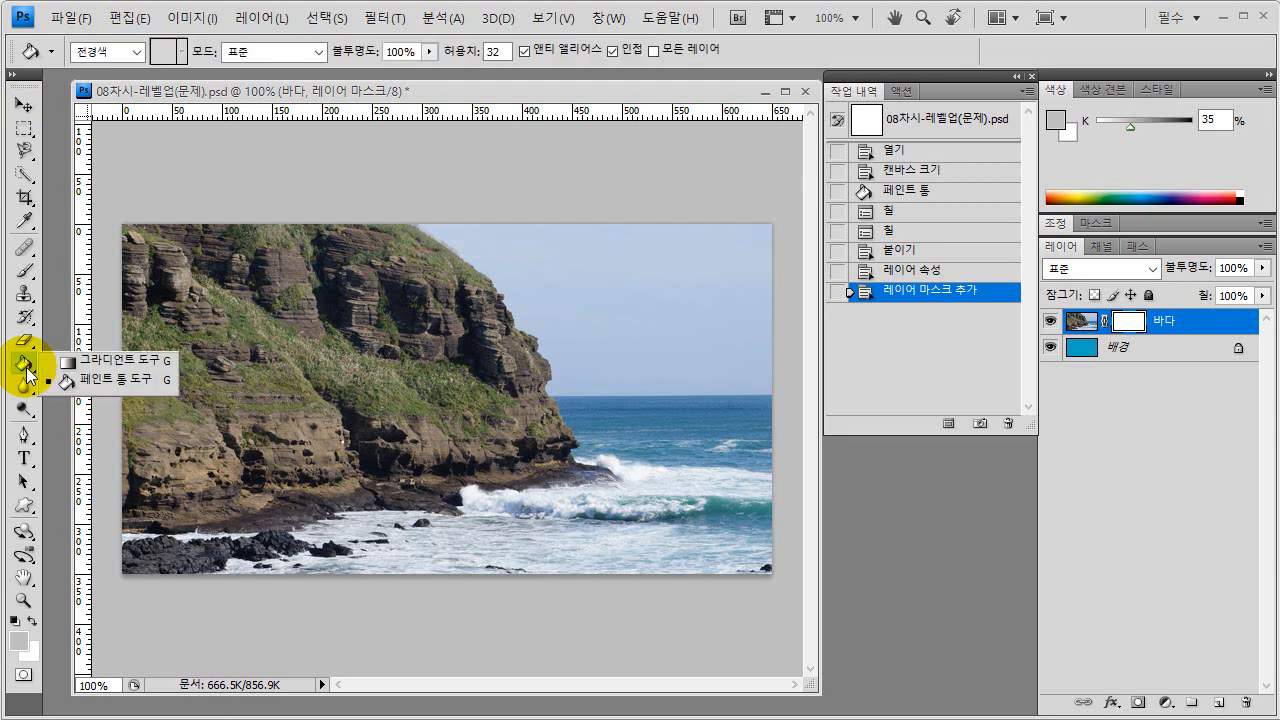
click(97, 364)
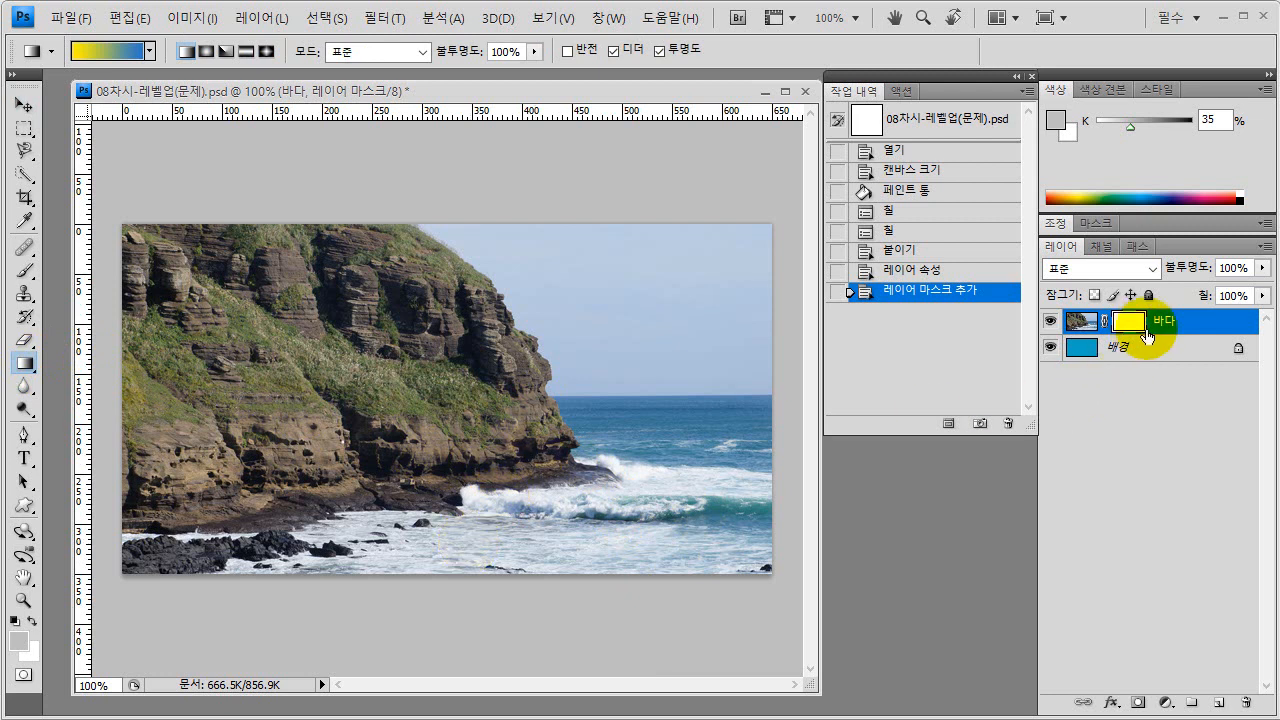
click(150, 50)
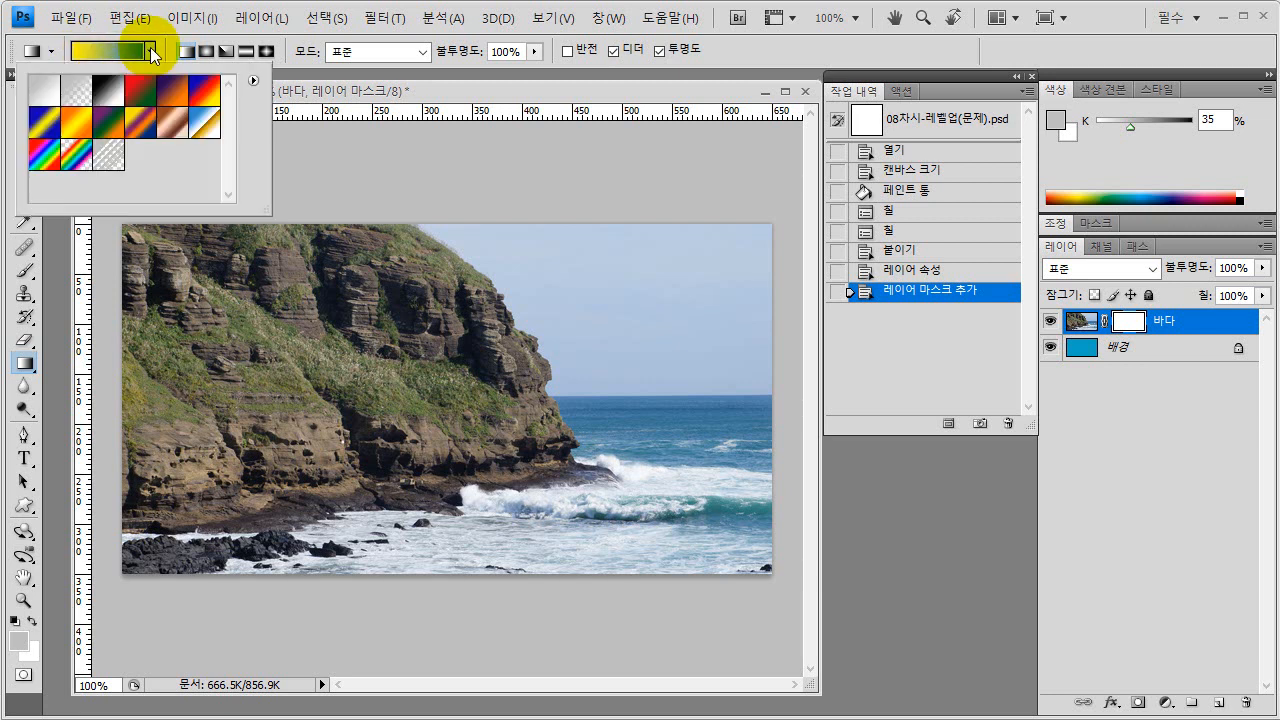
click(110, 95)
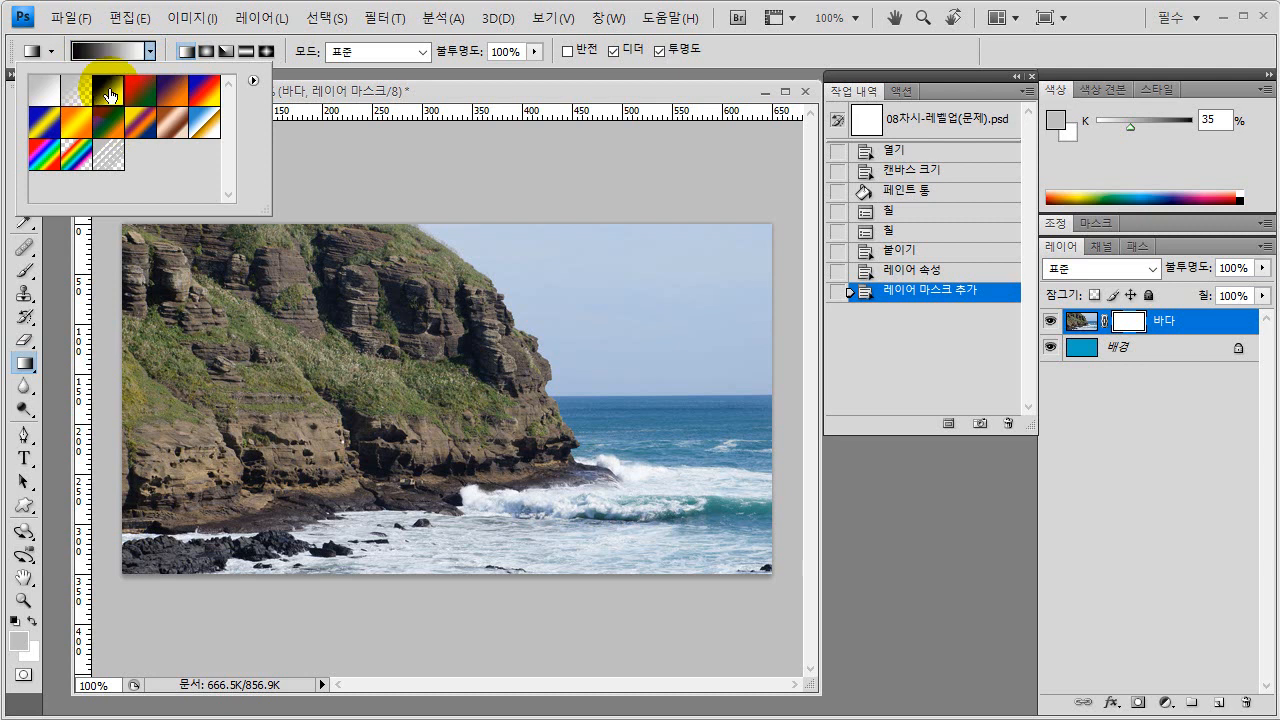
click(100, 55)
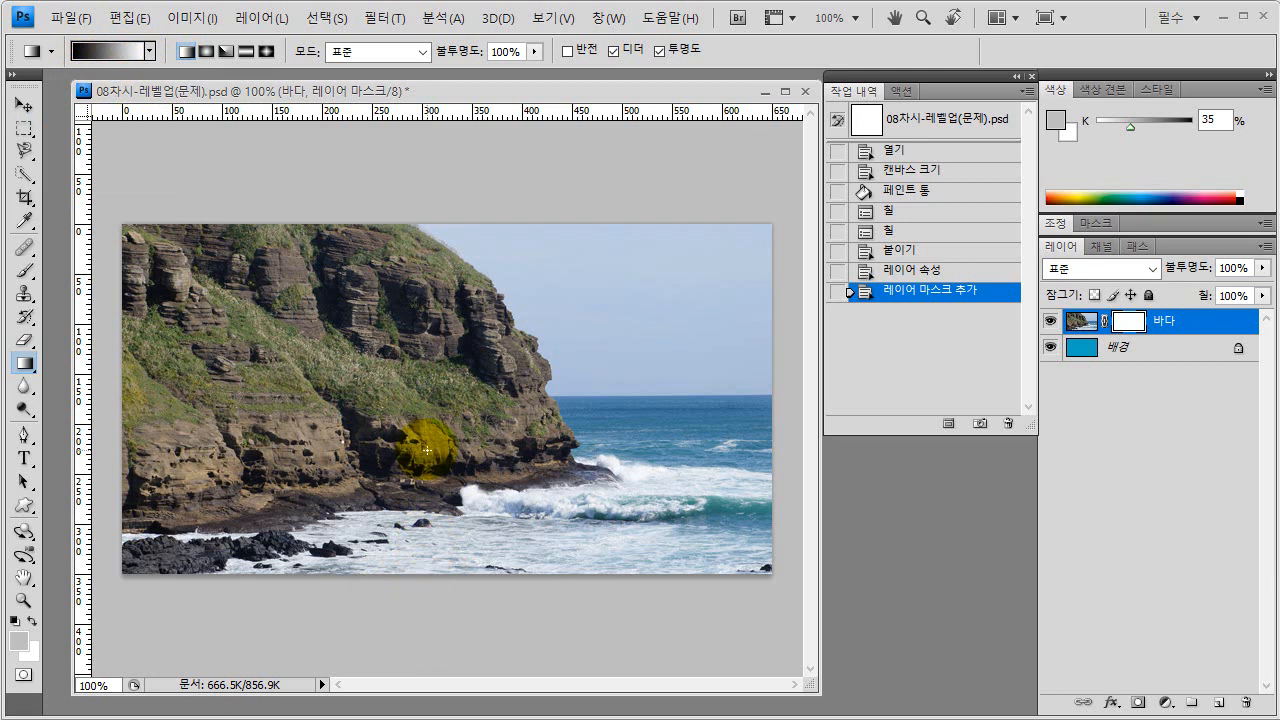
- Apply a vertical black-to-white gradient to the 바다 layer mask, from the canvas's bottom edge up to the base of the cliff
click(430, 572)
drag(430, 572, 515, 386)
drag(487, 456, 413, 573)
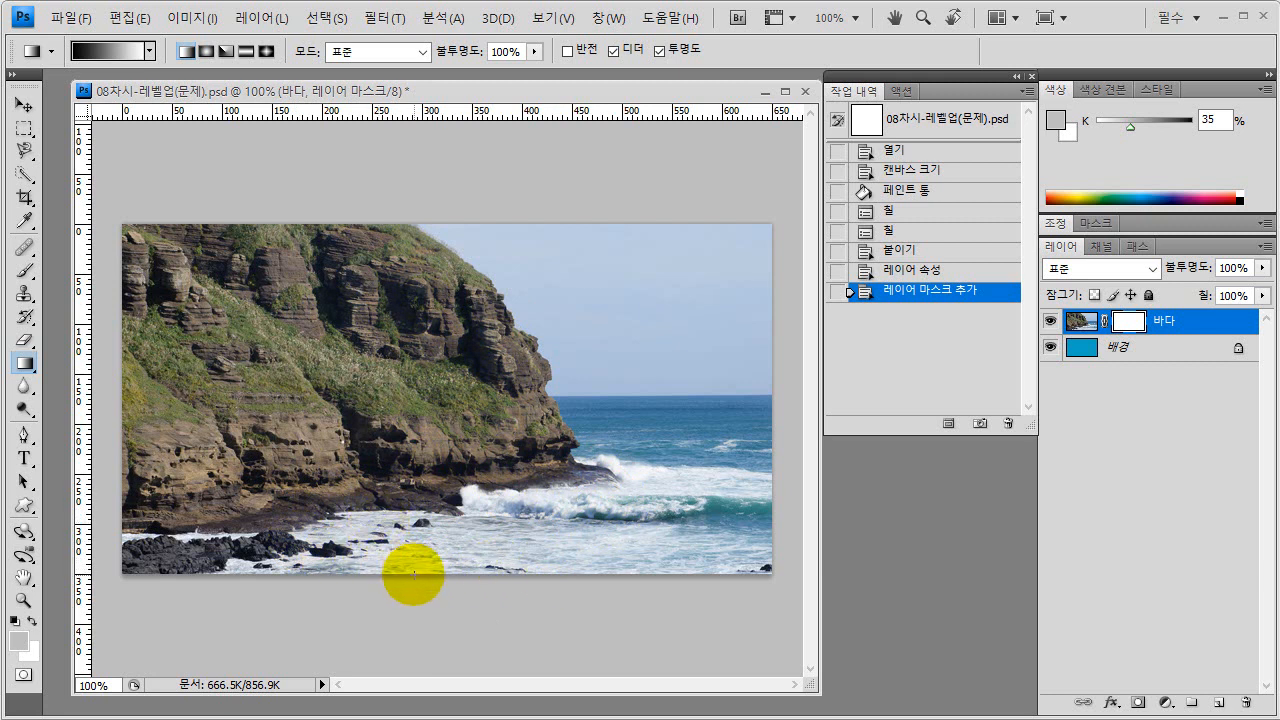
click(413, 573)
click(416, 489)
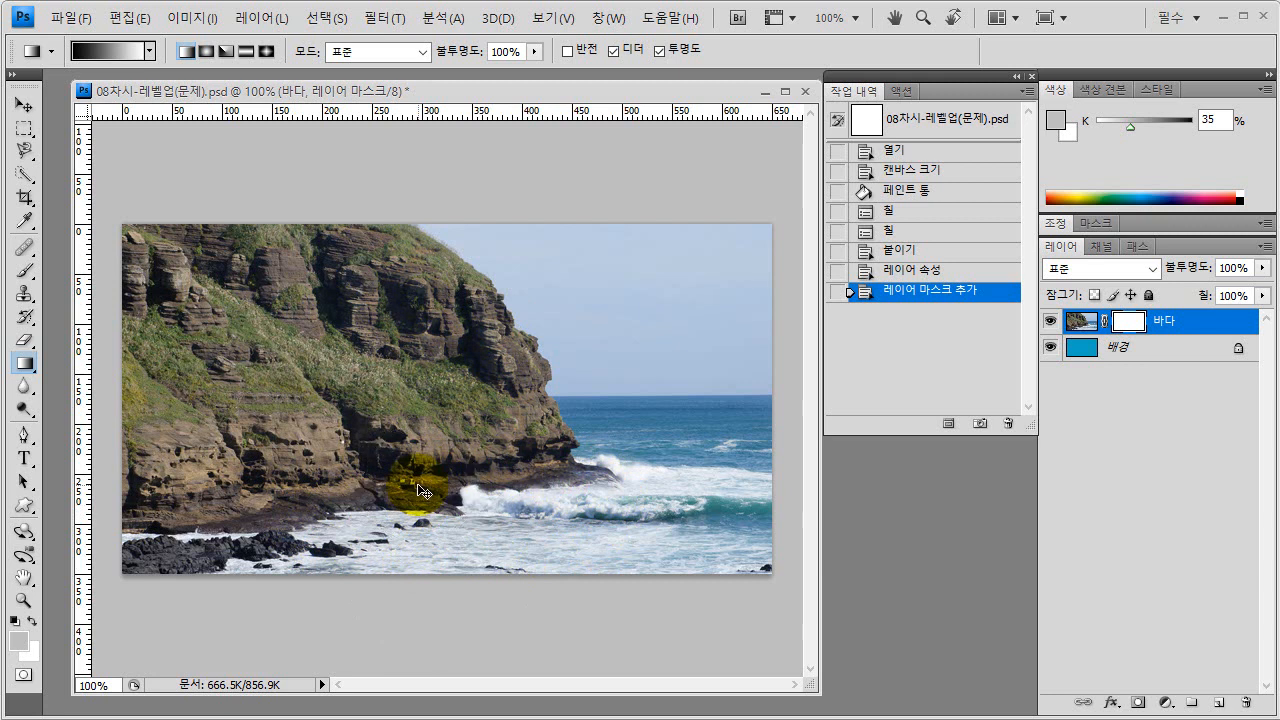
click(420, 573)
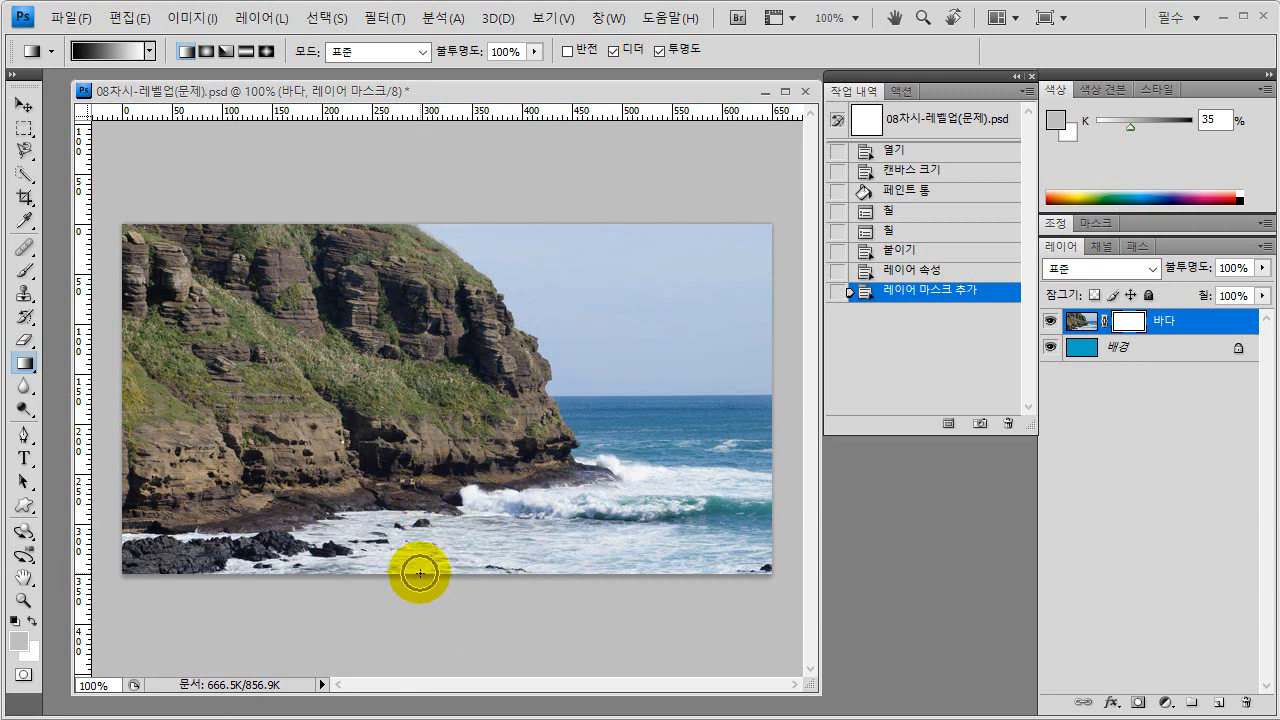
drag(418, 573, 423, 488)
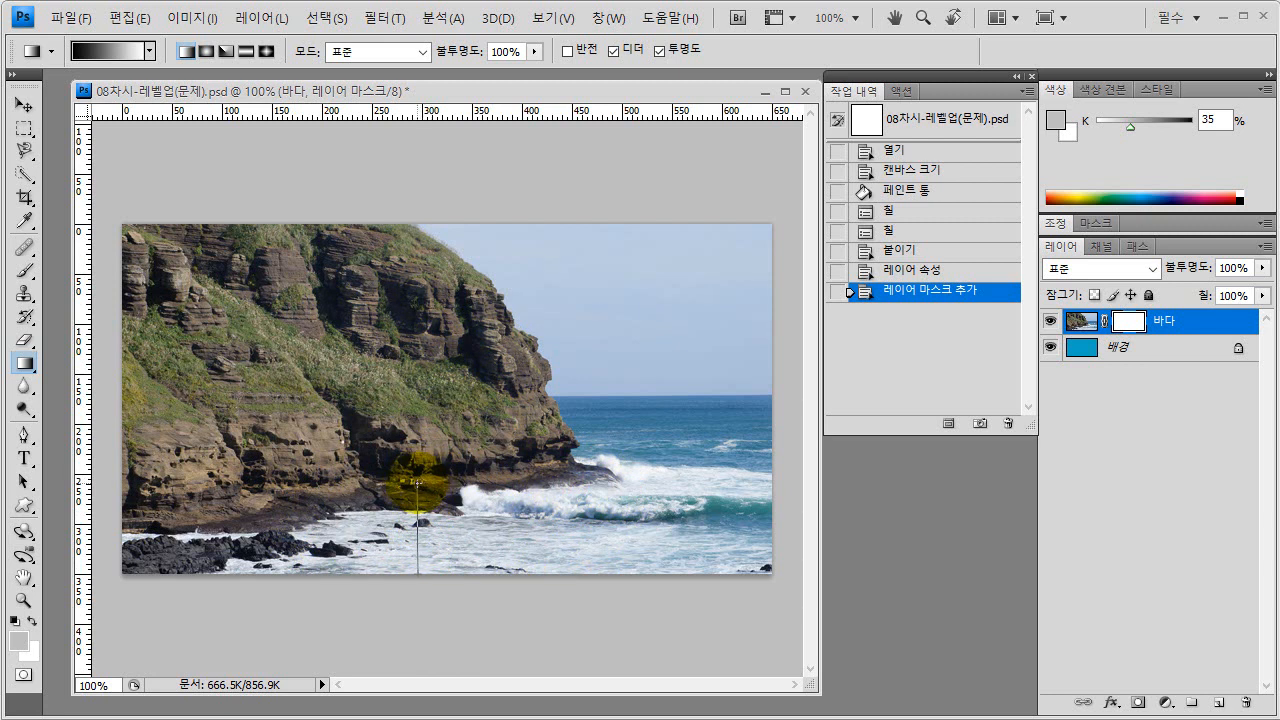
drag(418, 482, 416, 478)
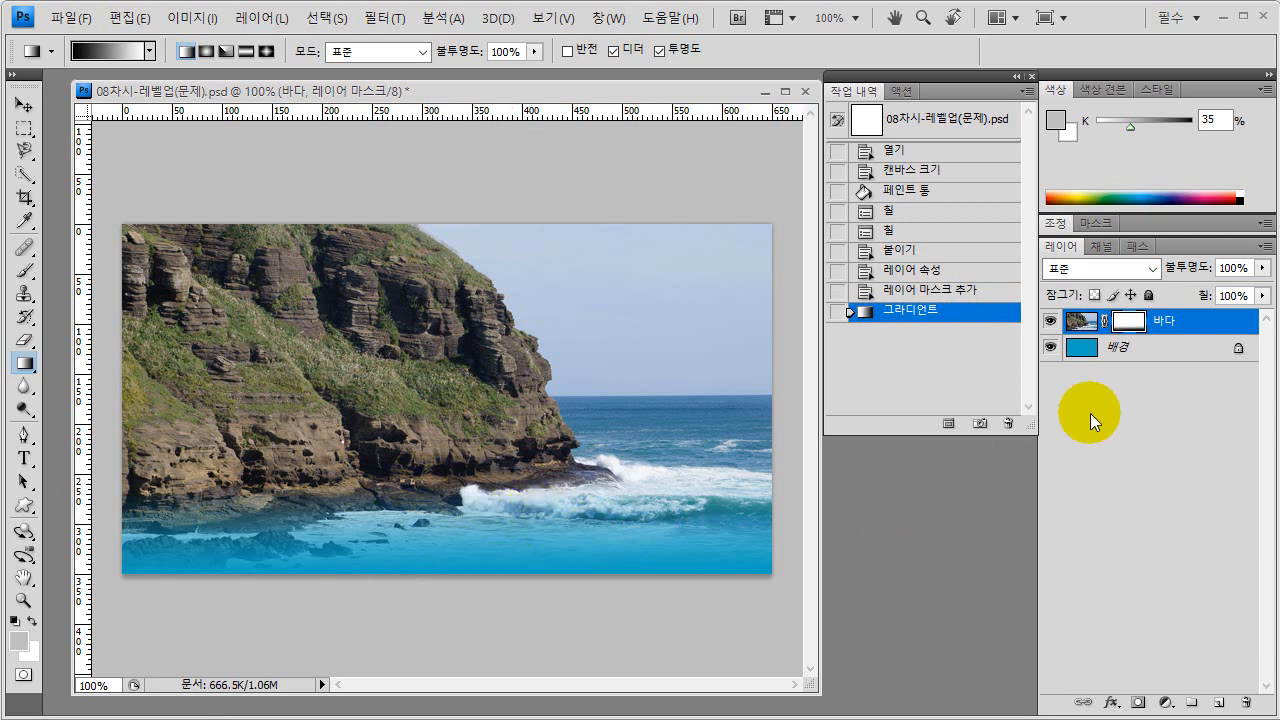
key(ctrl+shift+d)
mouse_move(1156, 346)
mouse_down()
mouse_move(1122, 351)
mouse_move(1098, 293)
mouse_move(1153, 293)
mouse_move(1075, 445)
mouse_up()
mouse_move(955, 476)
mouse_down()
mouse_move(955, 548)
mouse_move(1130, 598)
mouse_move(956, 588)
mouse_move(1187, 558)
mouse_up()
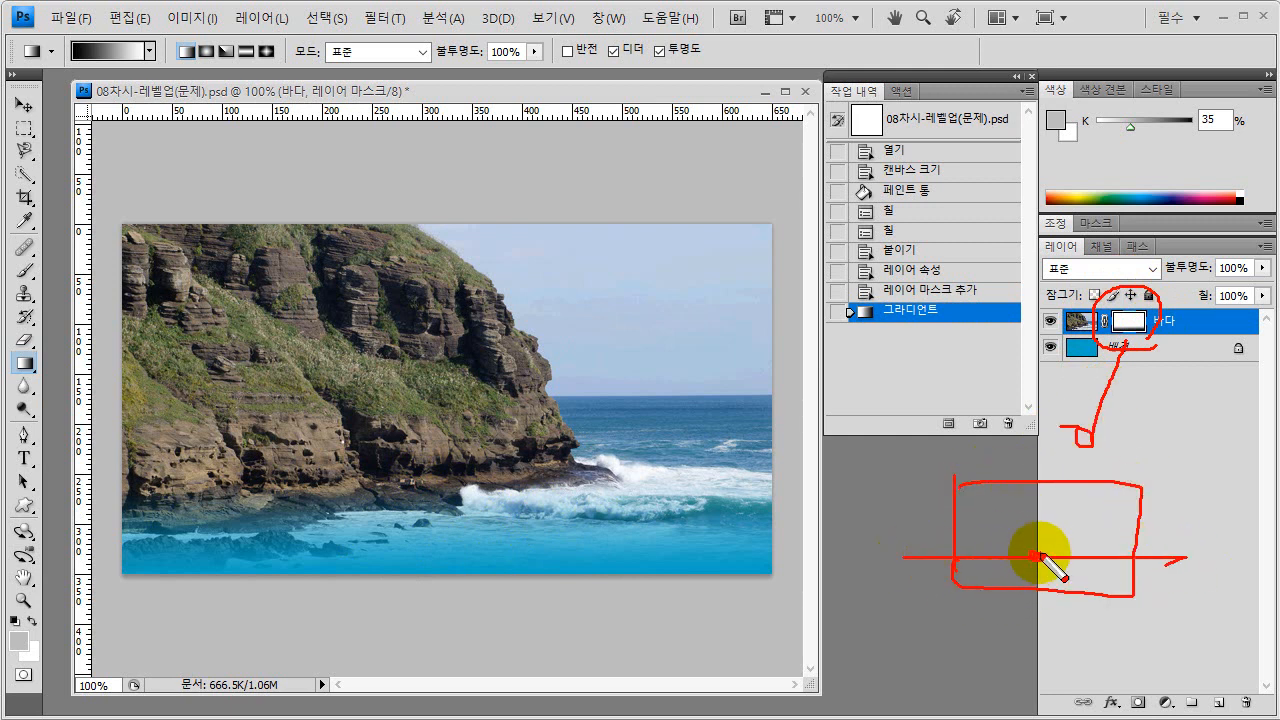
drag(1038, 557, 1030, 527)
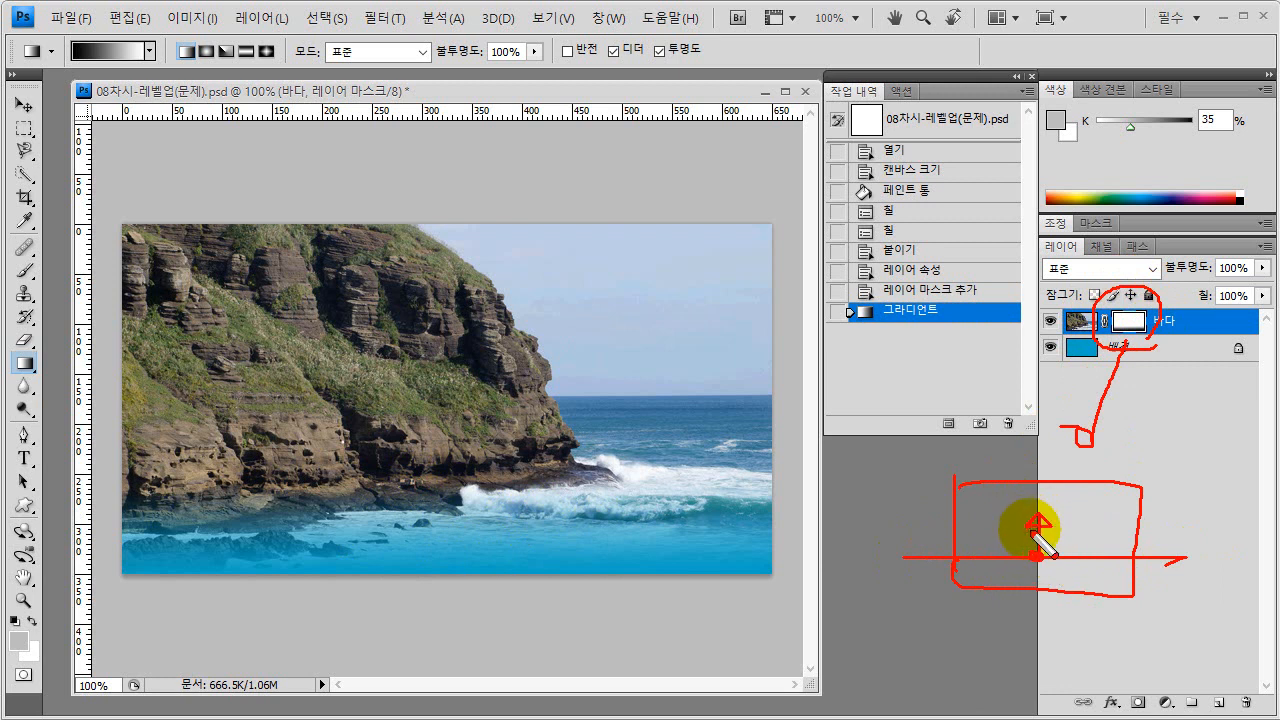
mouse_move(966, 551)
mouse_down()
mouse_move(1094, 556)
mouse_move(988, 553)
mouse_move(1082, 550)
mouse_up()
drag(943, 520, 1179, 526)
mouse_move(951, 555)
mouse_down()
mouse_move(1100, 555)
mouse_move(987, 555)
mouse_move(1058, 558)
mouse_up()
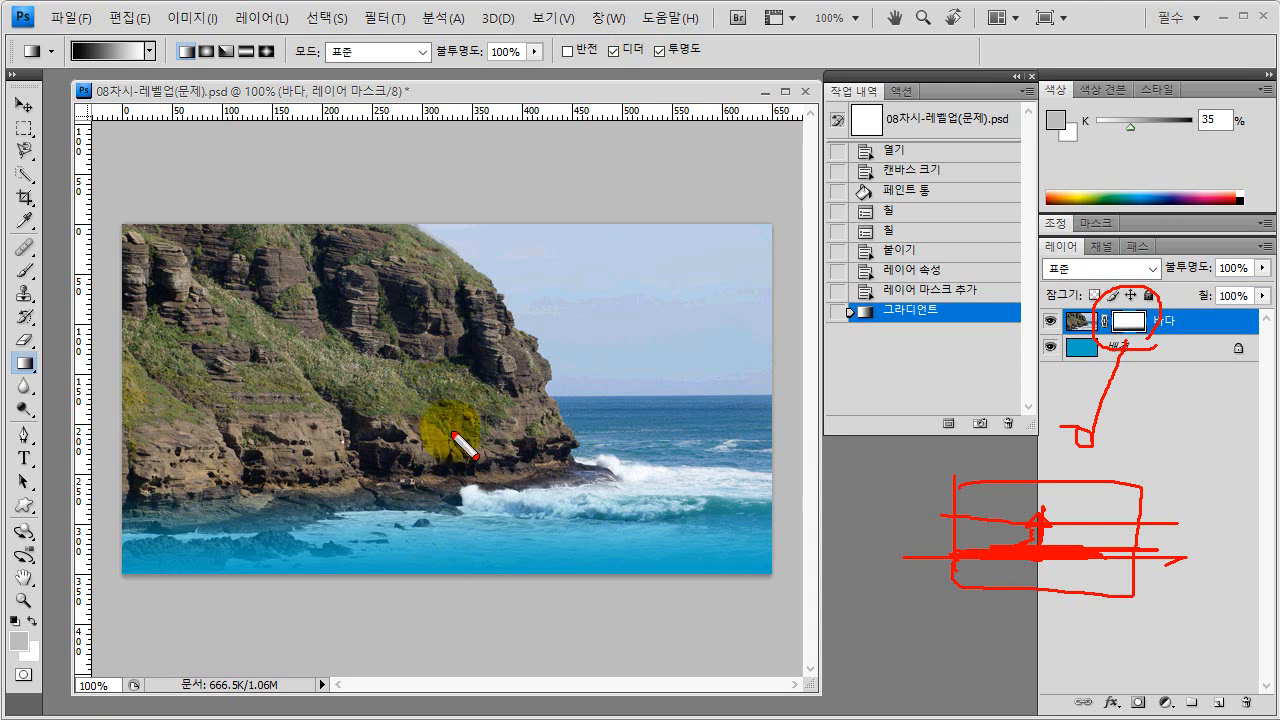
key(Escape)
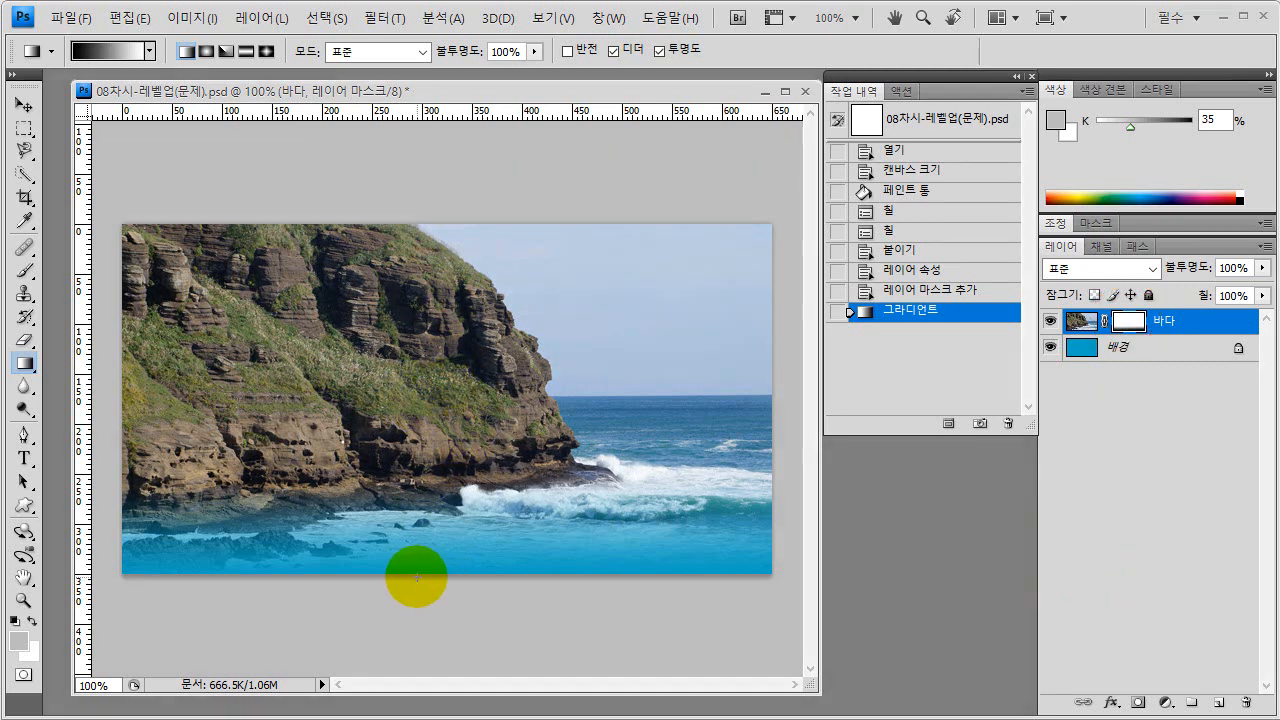
- Apply a longer vertical gradient to the 바다 layer mask, from the canvas's bottom edge nearly to its top
drag(418, 578, 419, 240)
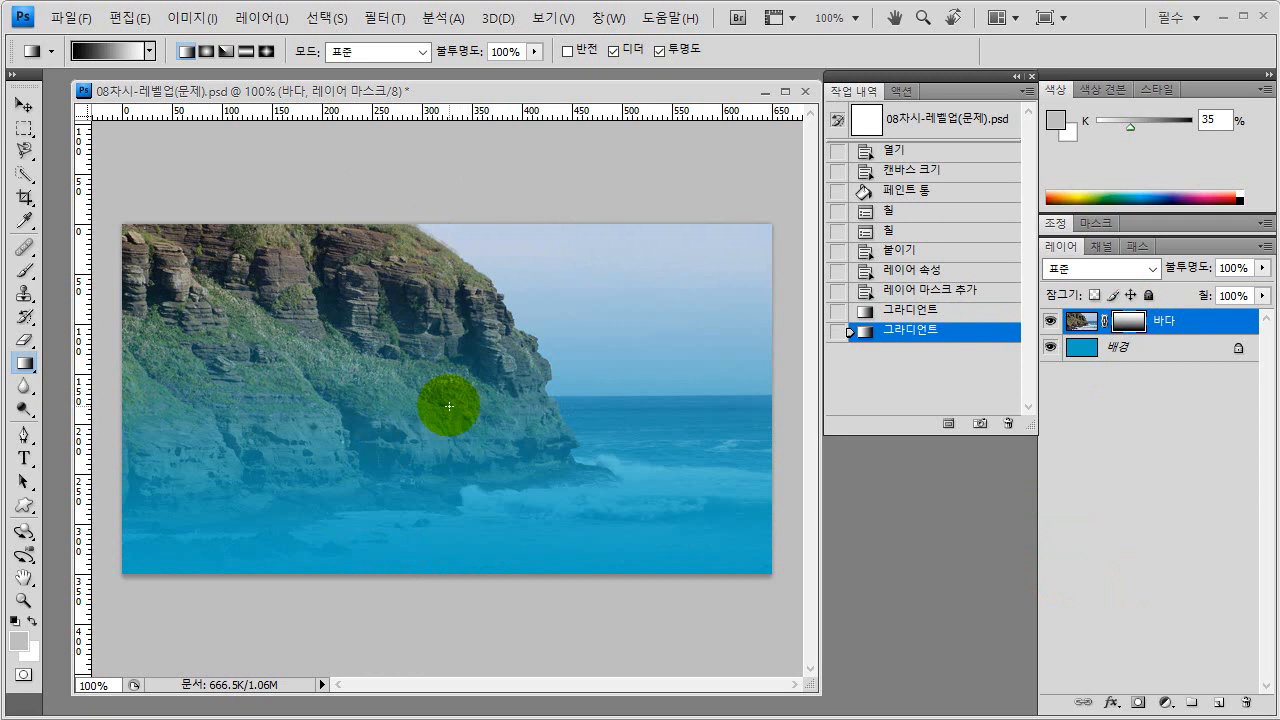
click(1132, 320)
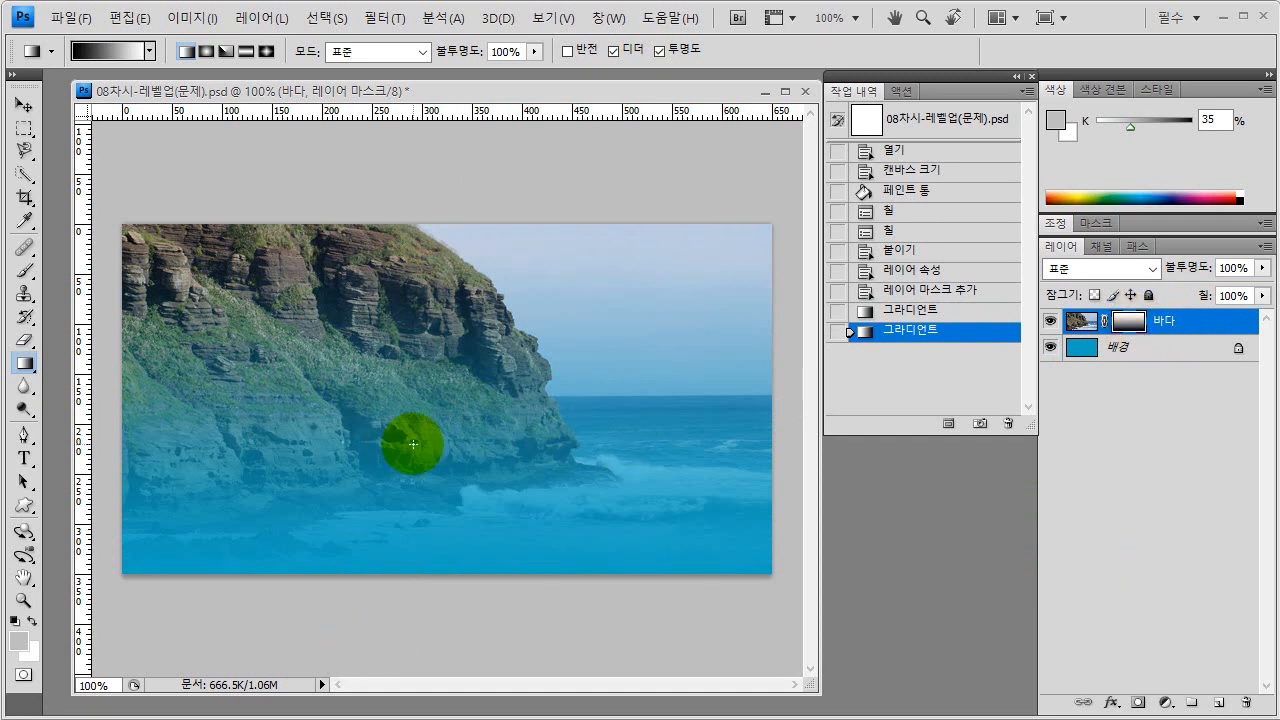
click(420, 574)
click(422, 478)
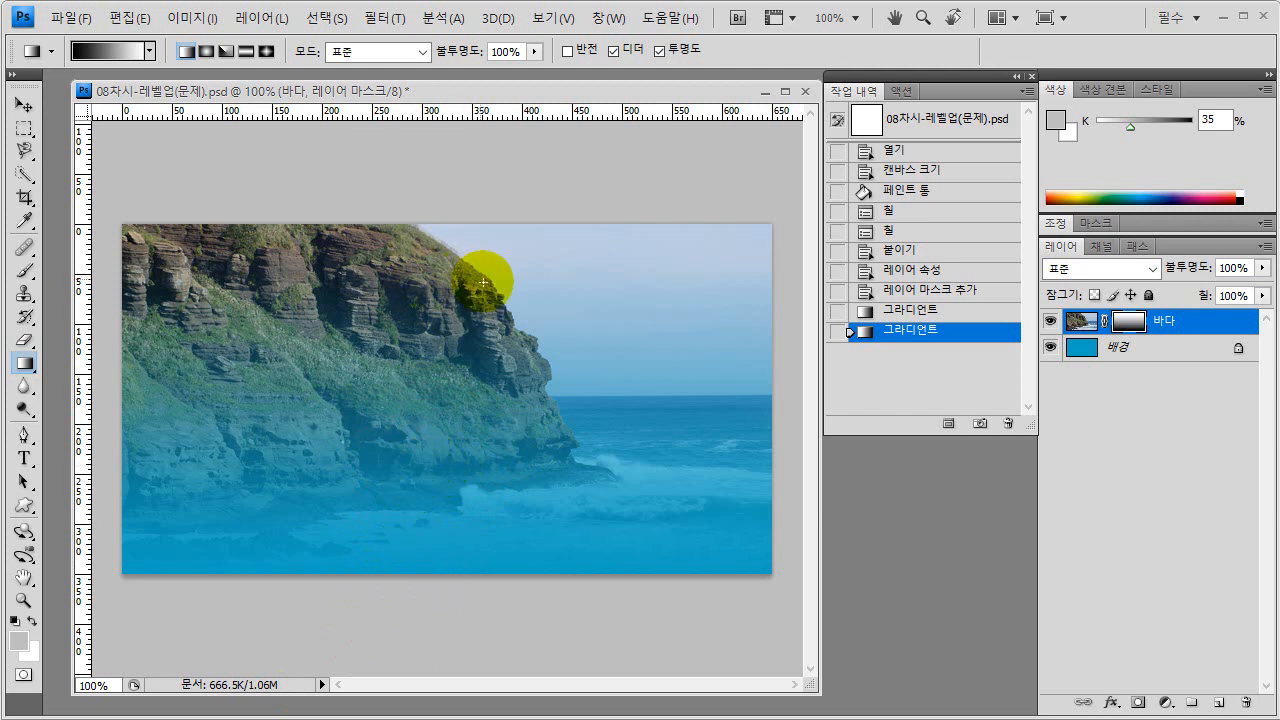
drag(459, 455, 670, 494)
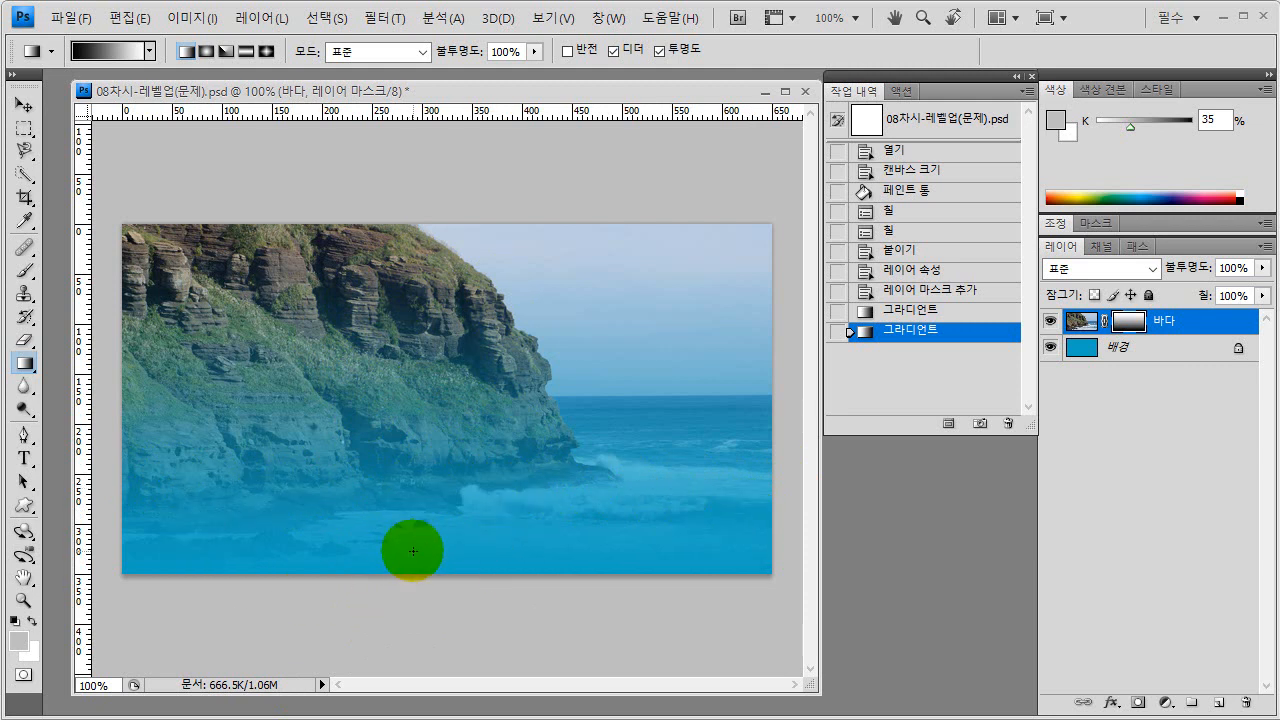
- Apply a short vertical gradient to the 바다 layer mask from the canvas's bottom edge, and try a diagonal gradient rising to the right over it
drag(424, 578, 424, 477)
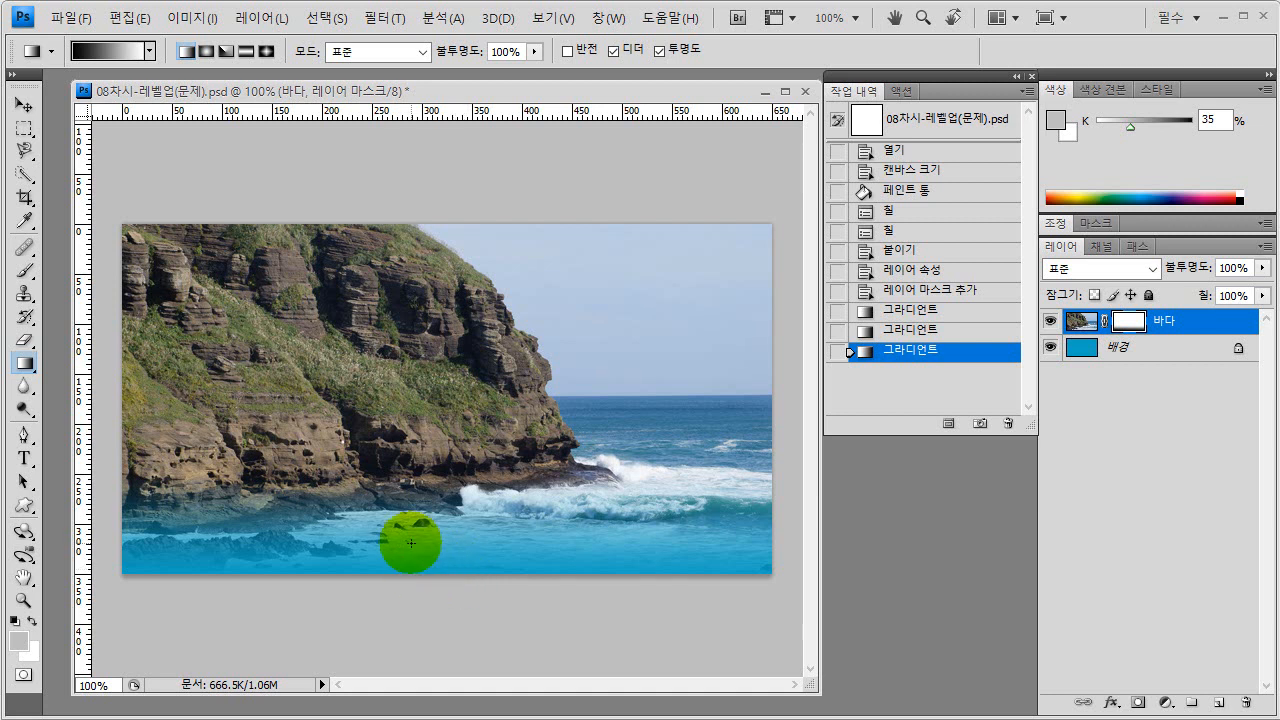
drag(398, 572, 600, 439)
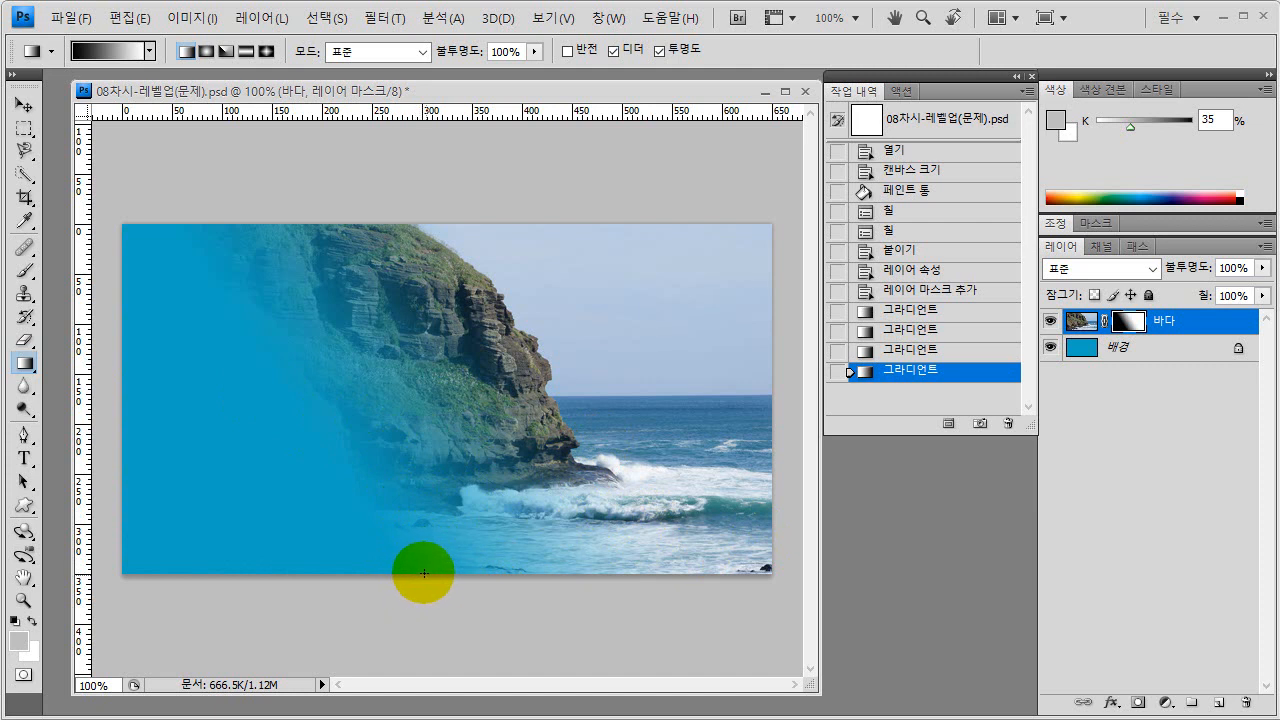
- Apply a vertical gradient to the 바다 mask from the canvas's bottom edge to the cliff's base, and view the original and result pictures in the slides
drag(426, 575, 427, 490)
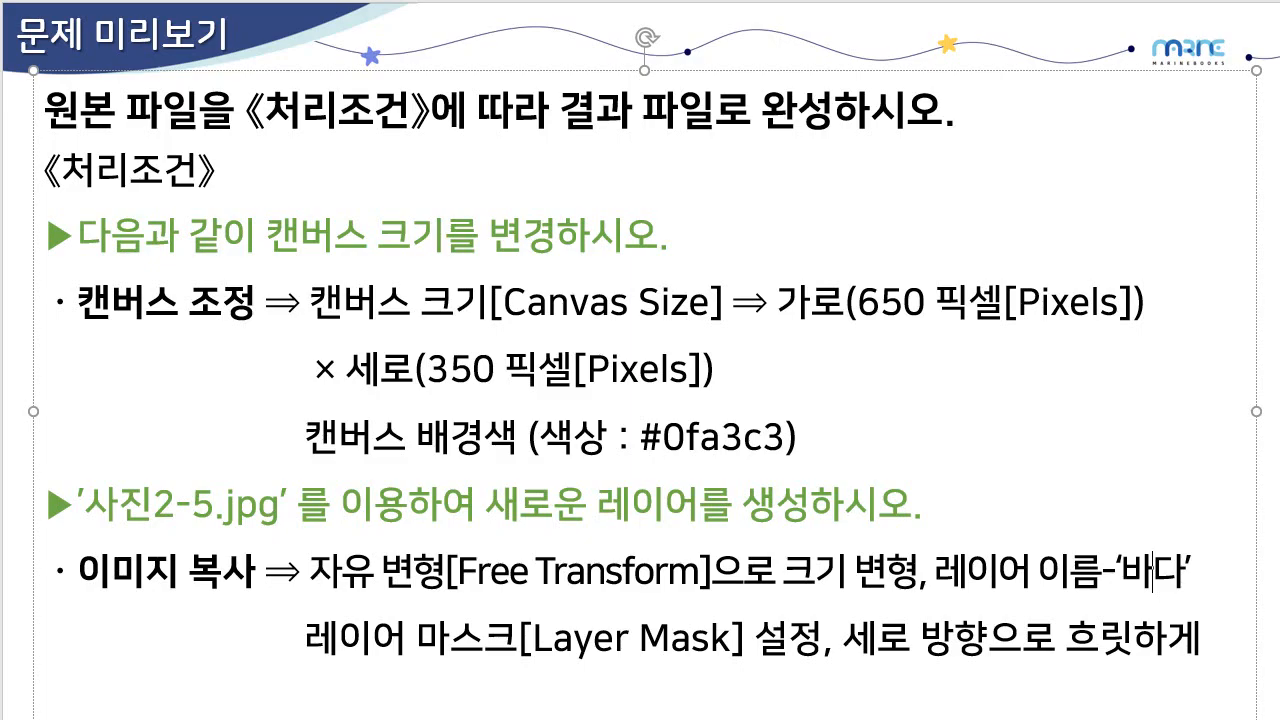
key(Page_Down)
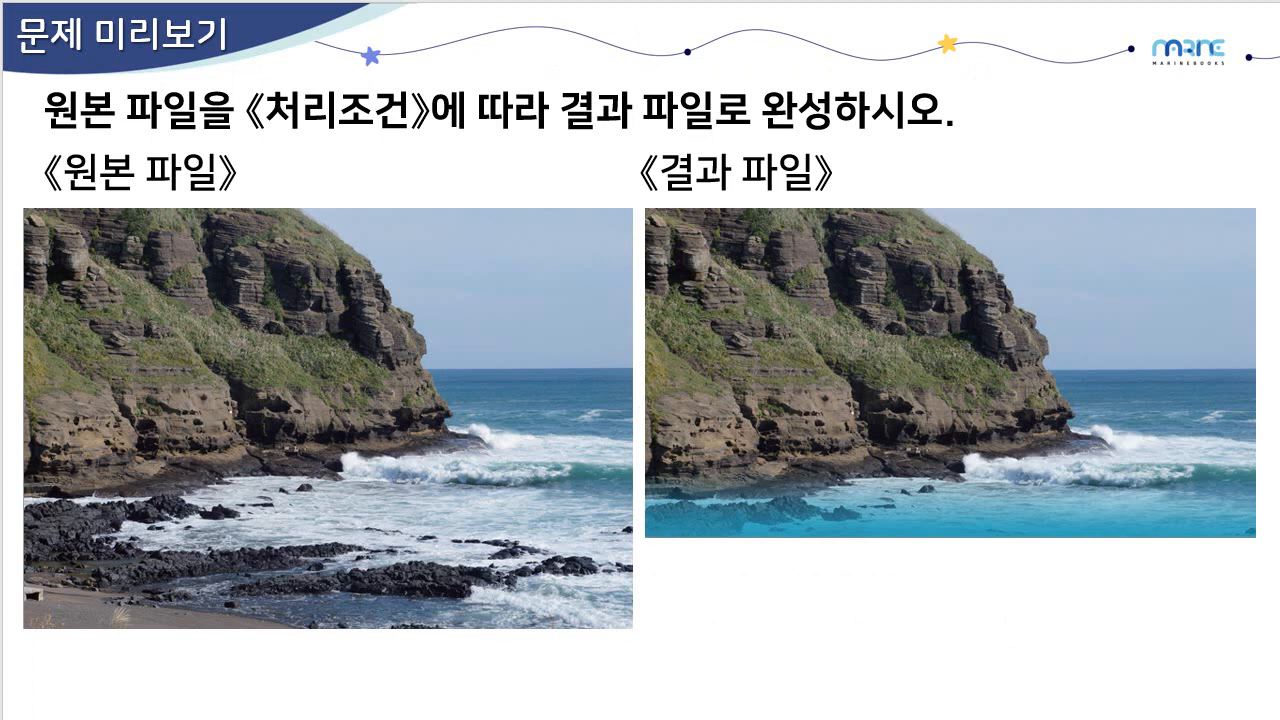